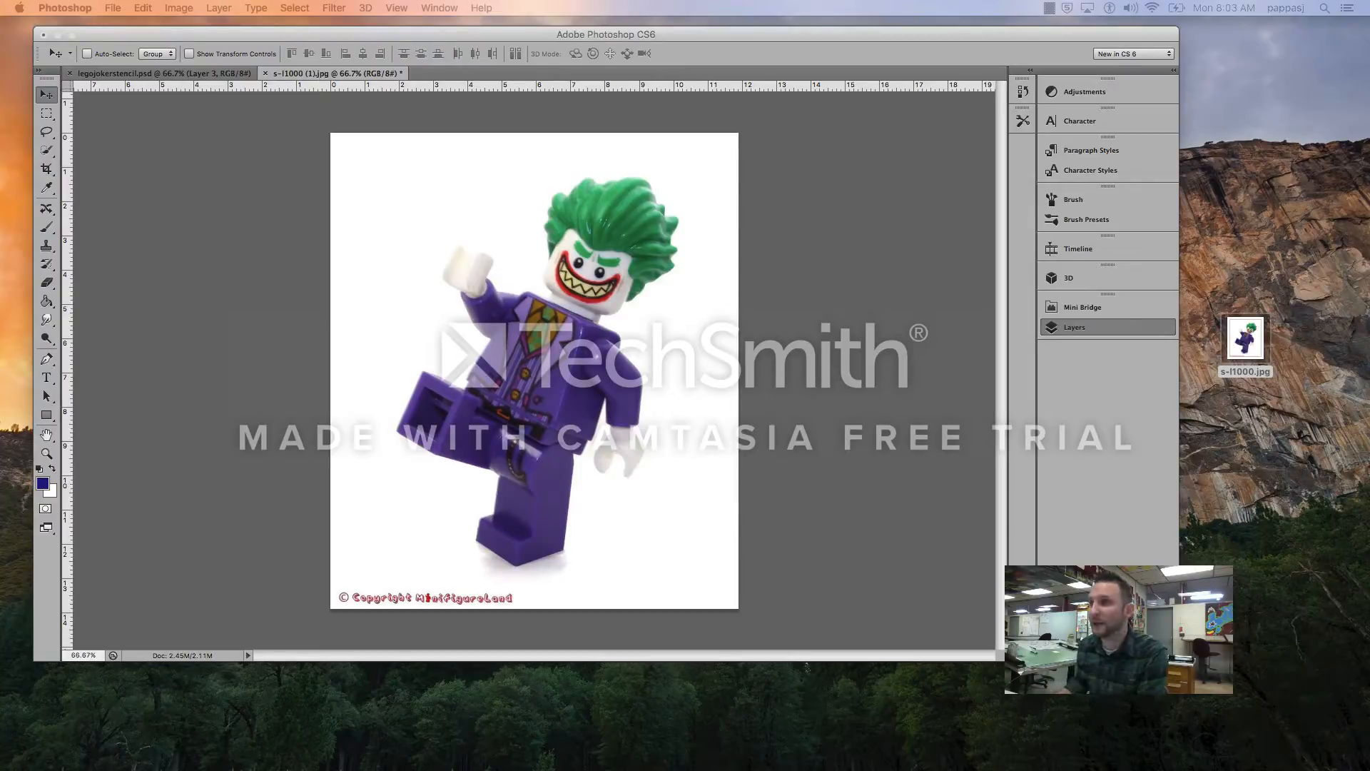
{"action": "left_click", "coordinate": [910, 44]}
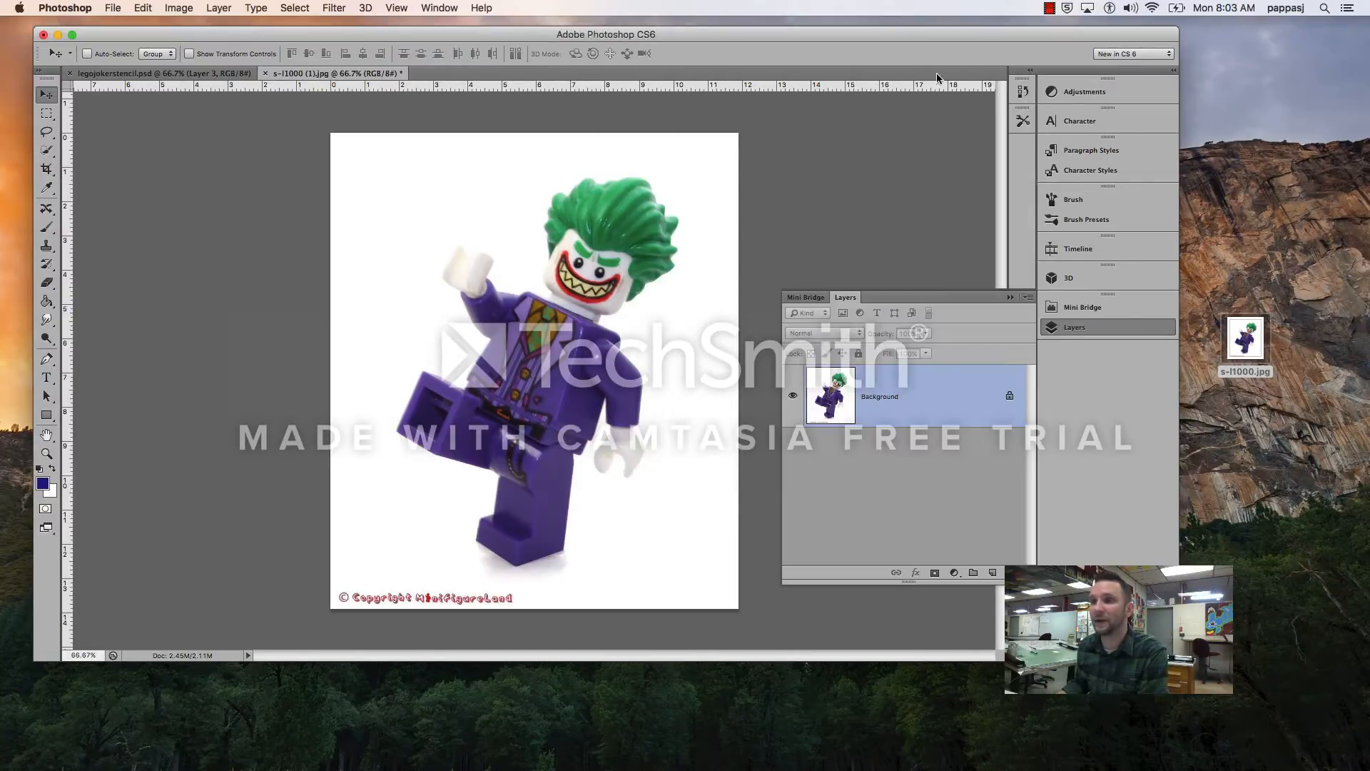
{"action": "left_click_drag", "start_coordinate": [914, 45], "coordinate": [884, 32]}
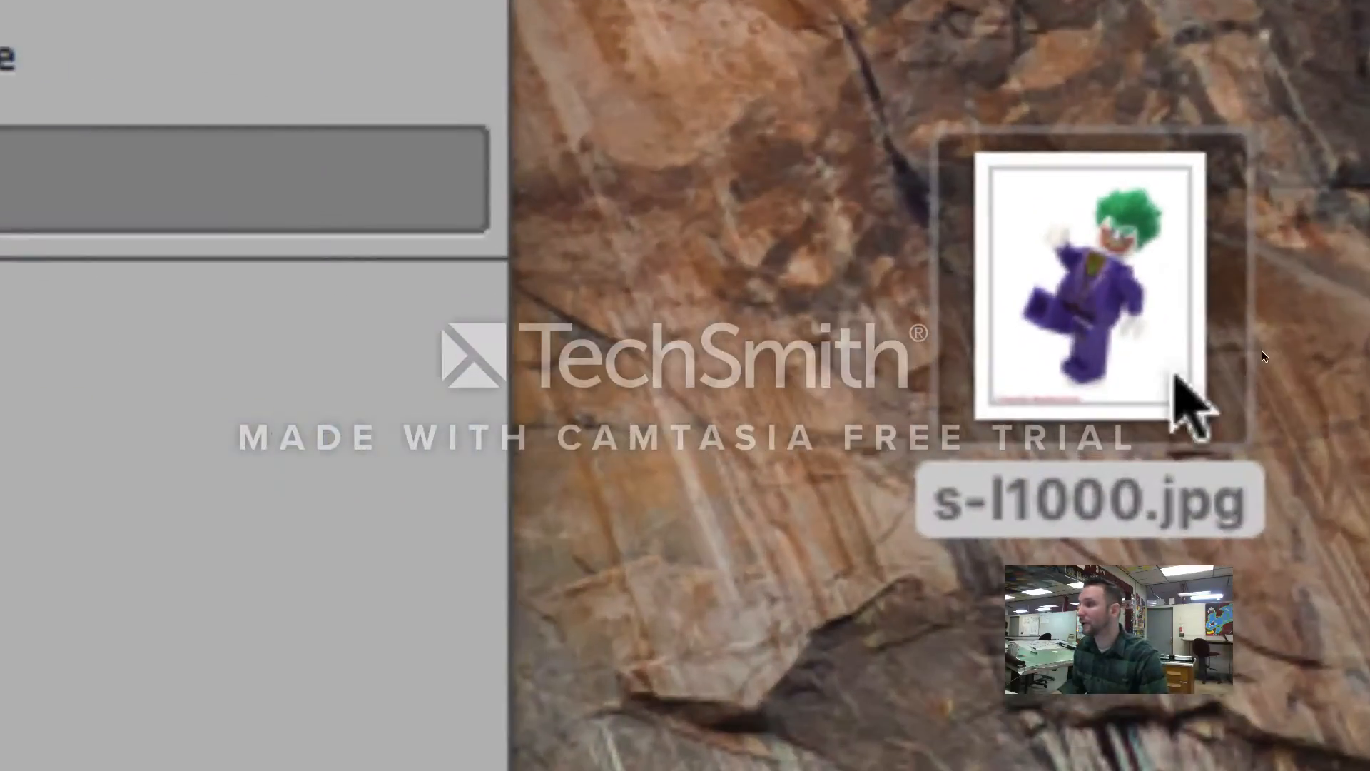
{"action": "double_click", "coordinate": [1039, 251]}
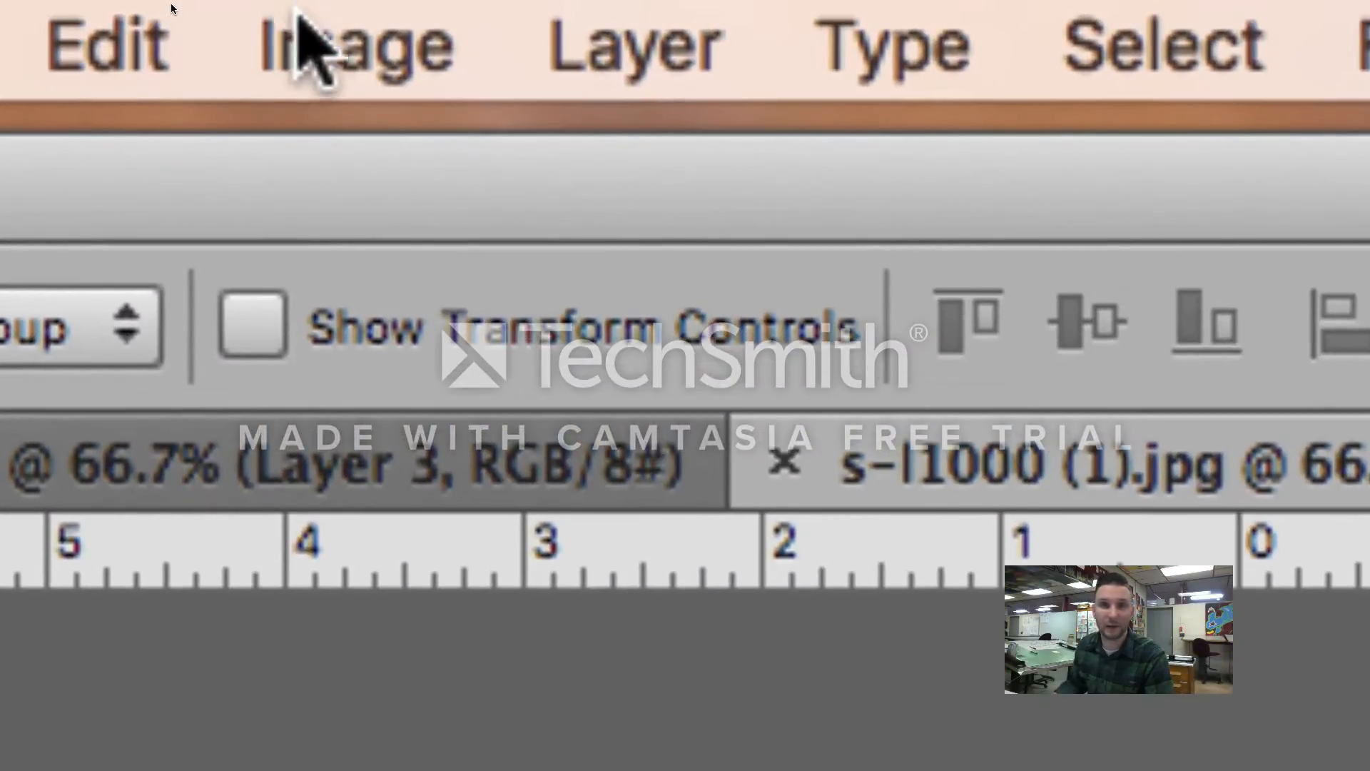
- Desaturate the Lego Joker photo with the Desaturate adjustment
{"action": "left_click", "coordinate": [299, 32]}
{"action": "mouse_move", "coordinate": [421, 367]}
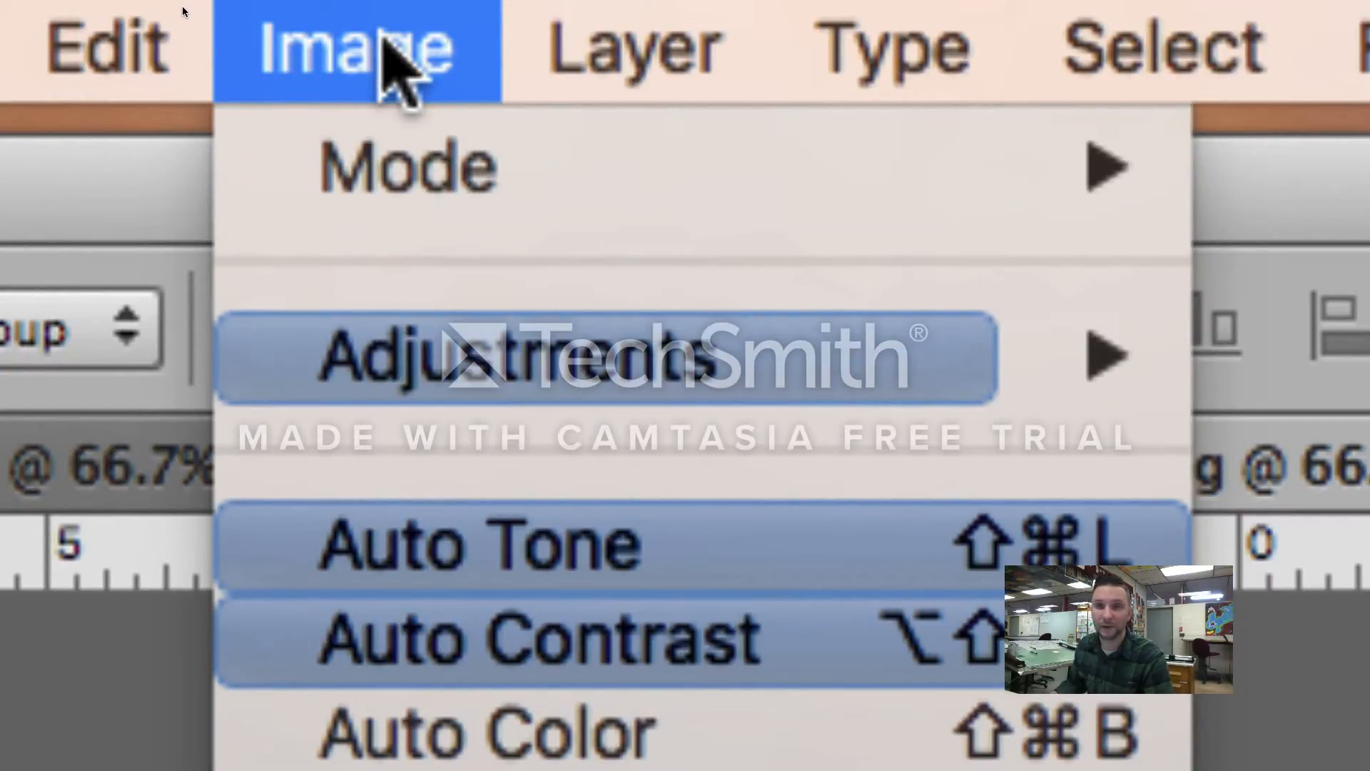
{"action": "mouse_move", "coordinate": [457, 179]}
{"action": "mouse_move", "coordinate": [563, 350]}
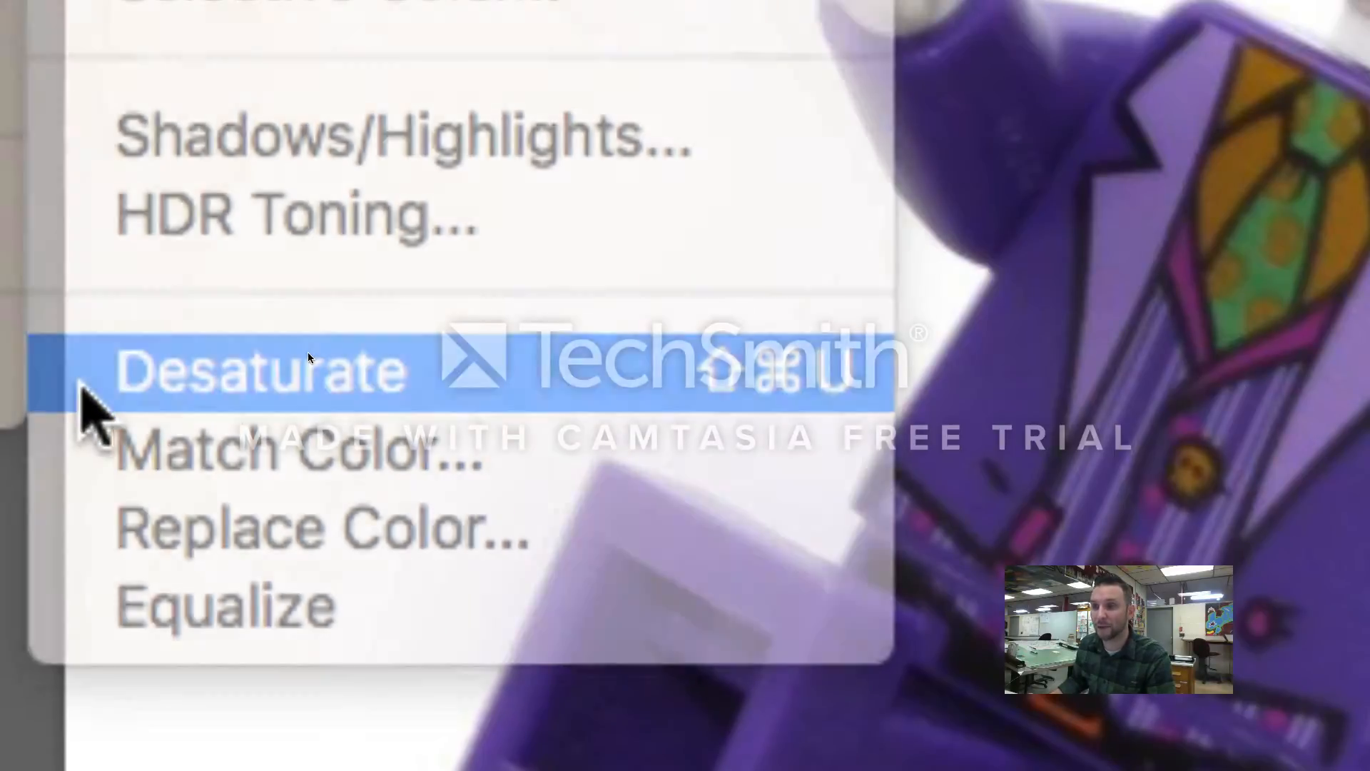
{"action": "left_click", "coordinate": [307, 352]}
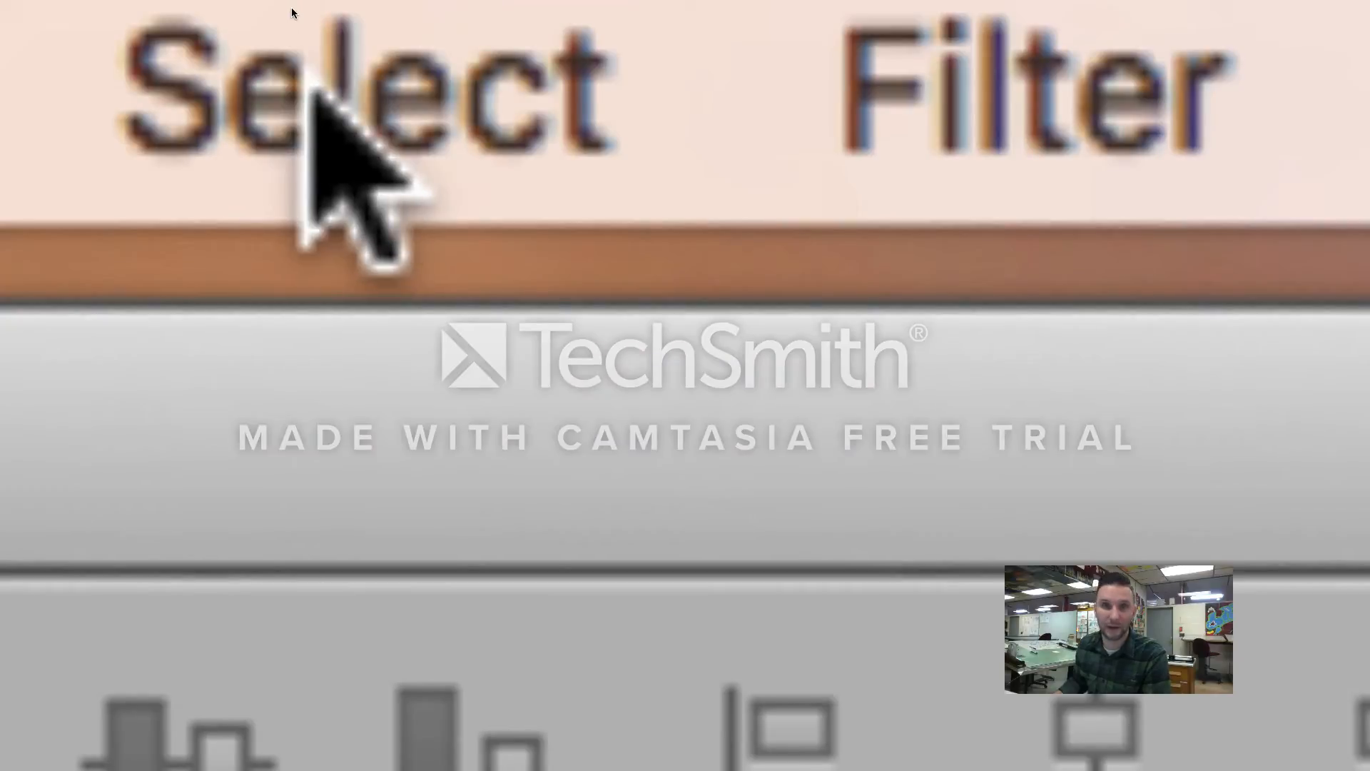
- Select the shadow areas of the desaturated photo using Color Range set to Shadows
{"action": "left_click", "coordinate": [307, 78]}
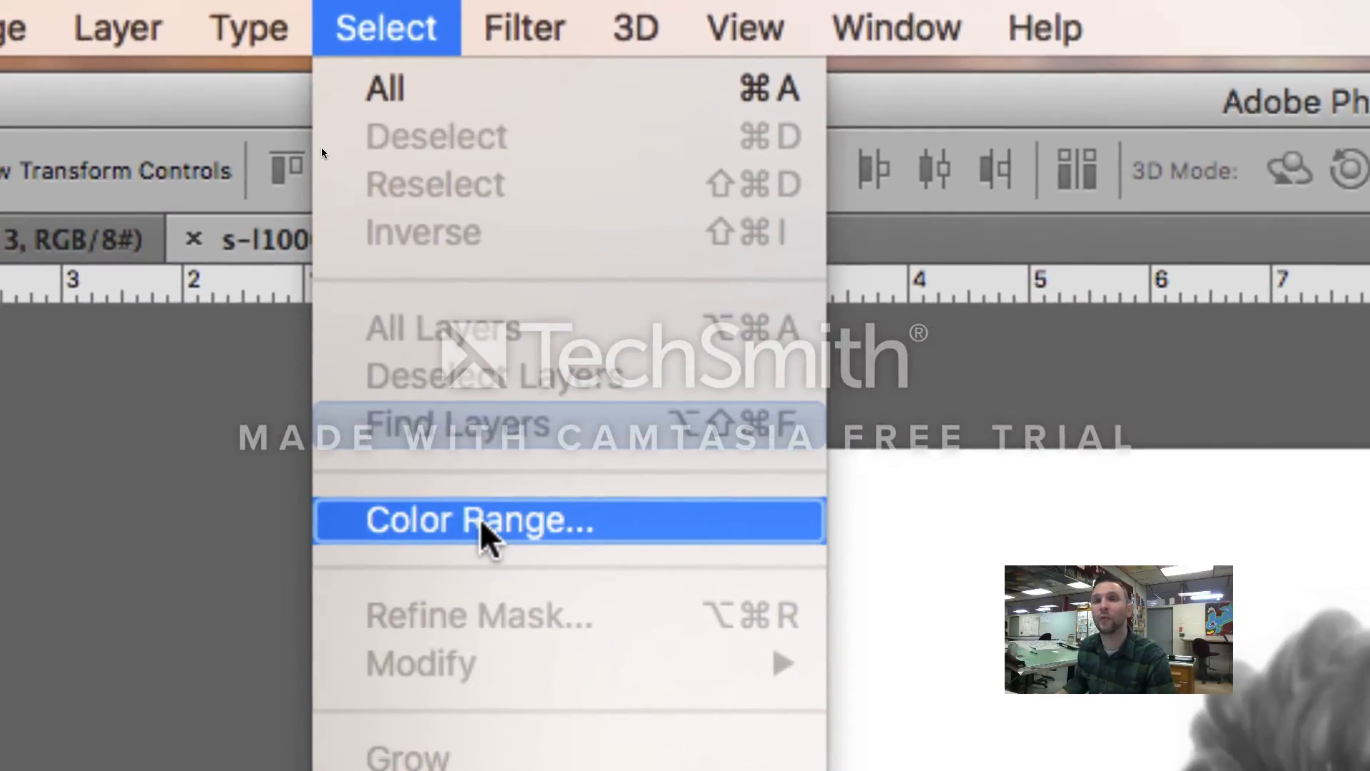
{"action": "left_click", "coordinate": [389, 525]}
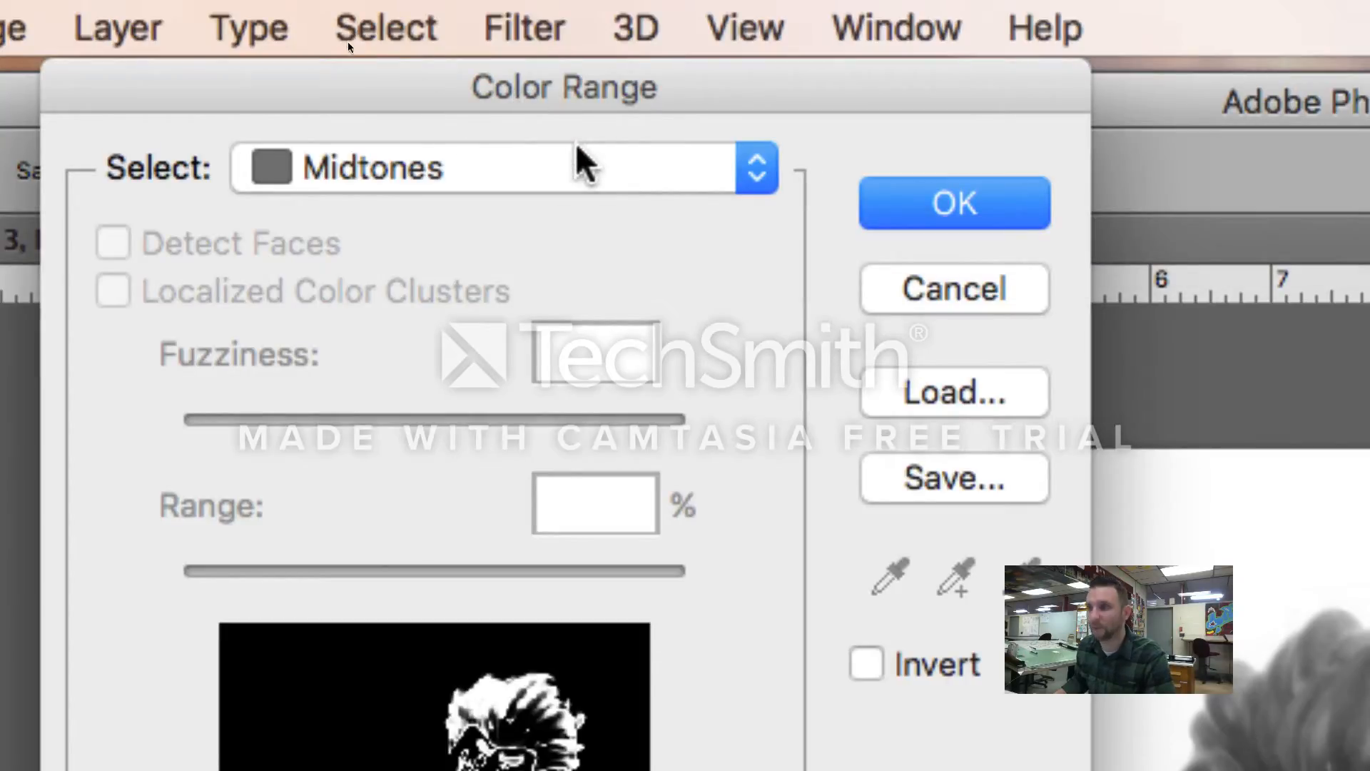
{"action": "left_click", "coordinate": [571, 166]}
{"action": "mouse_move", "coordinate": [508, 39]}
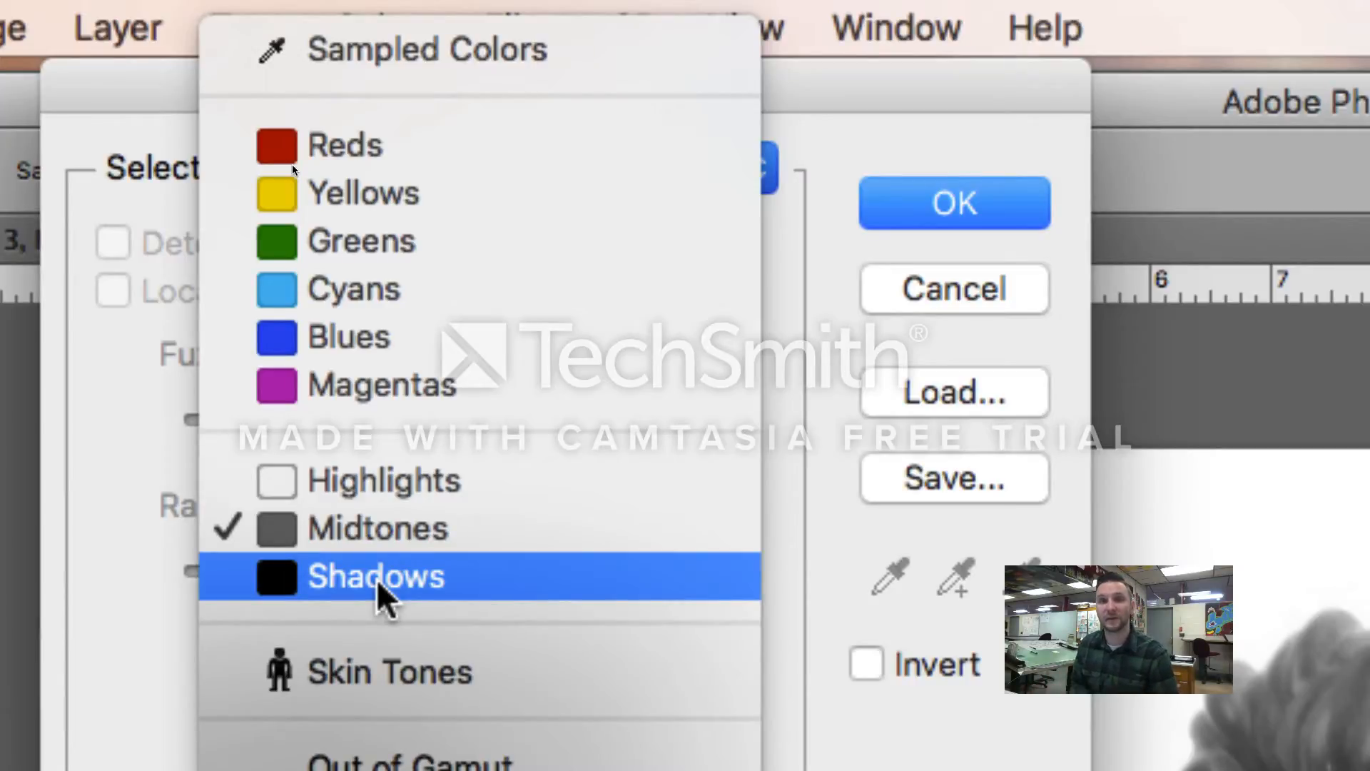
{"action": "left_click", "coordinate": [301, 577]}
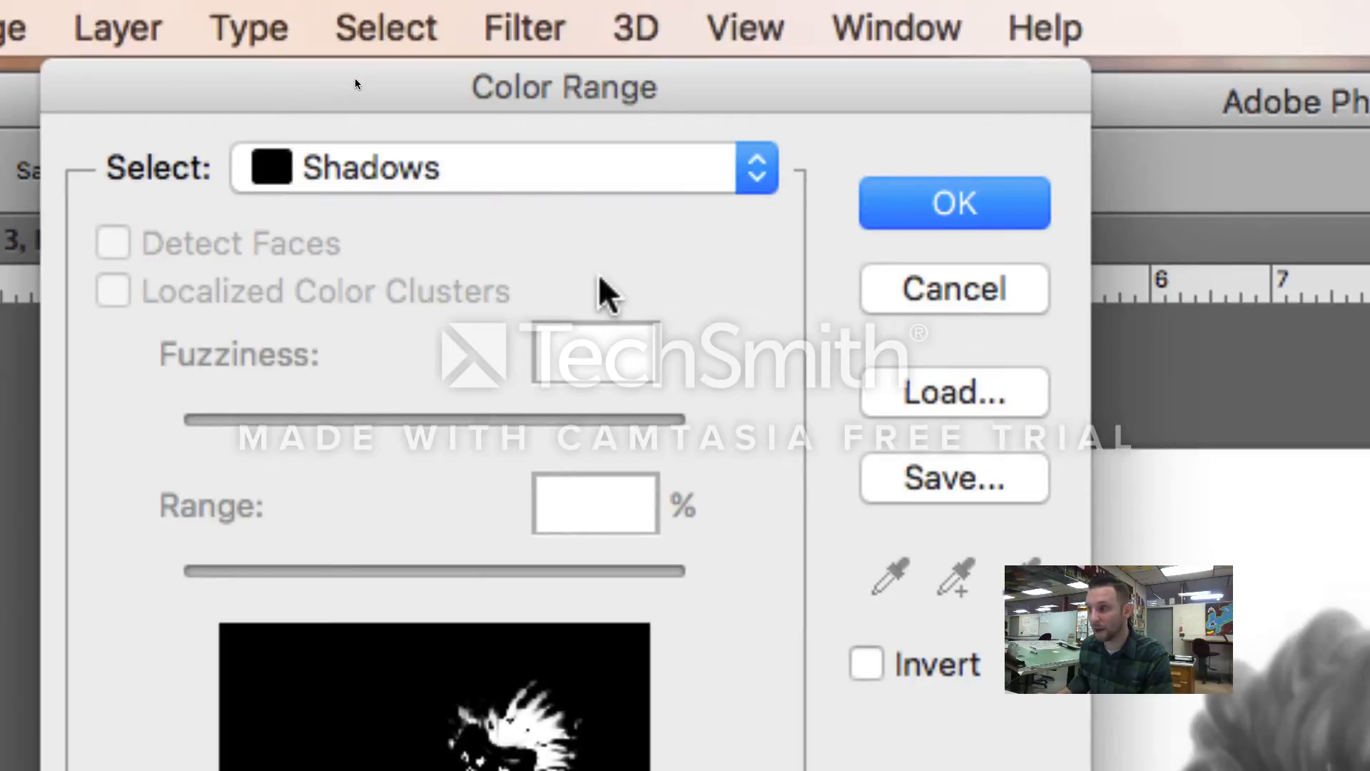
{"action": "left_click", "coordinate": [922, 187]}
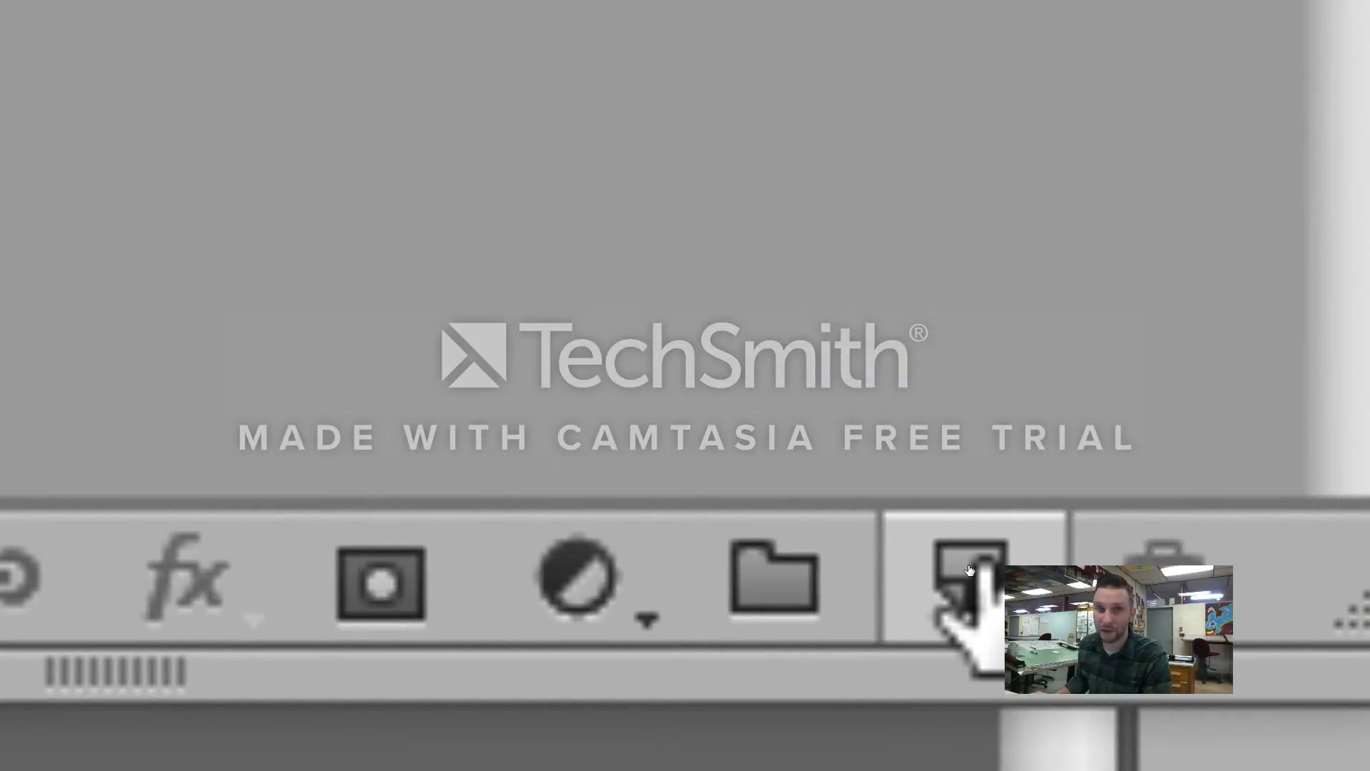
- Create a new layer for the shadows and start a Fill of the selection with a custom color as contents
{"action": "left_click", "coordinate": [969, 569]}
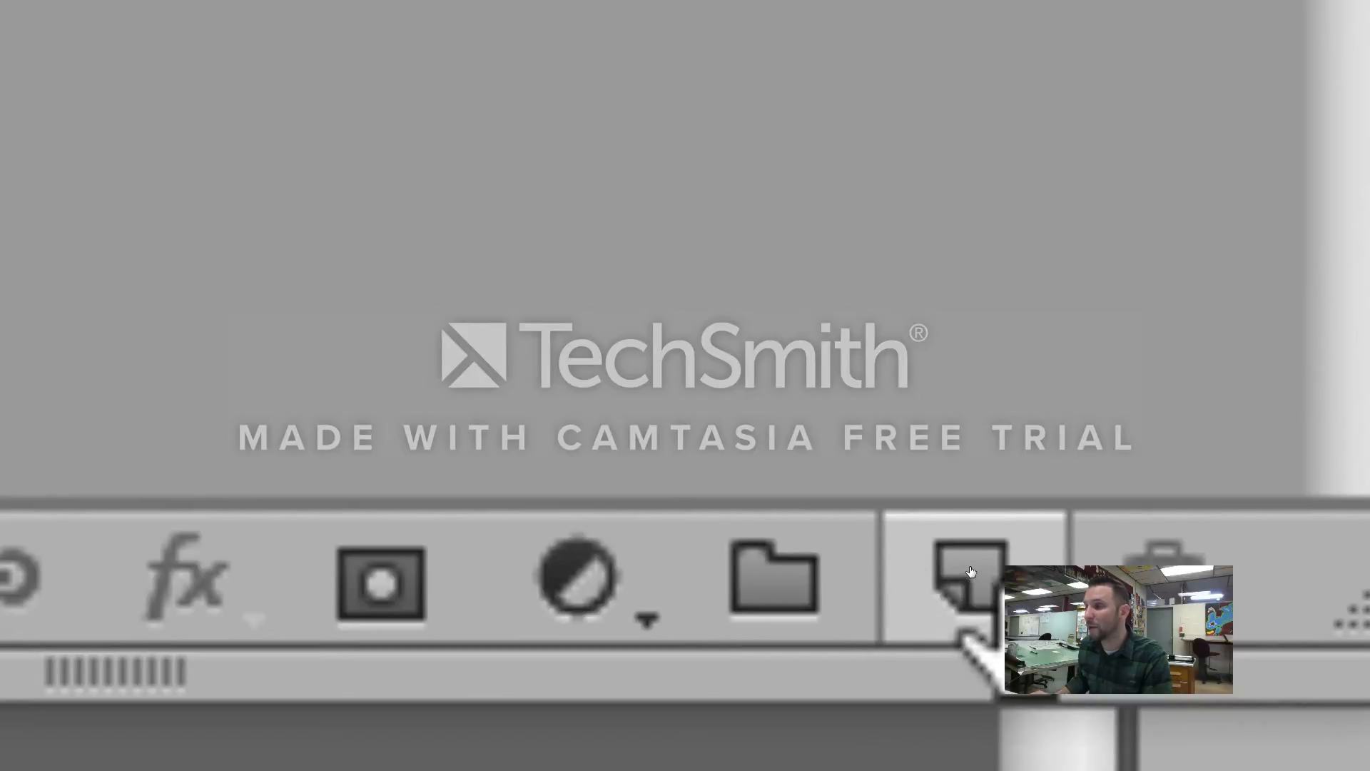
{"action": "left_click", "coordinate": [969, 571]}
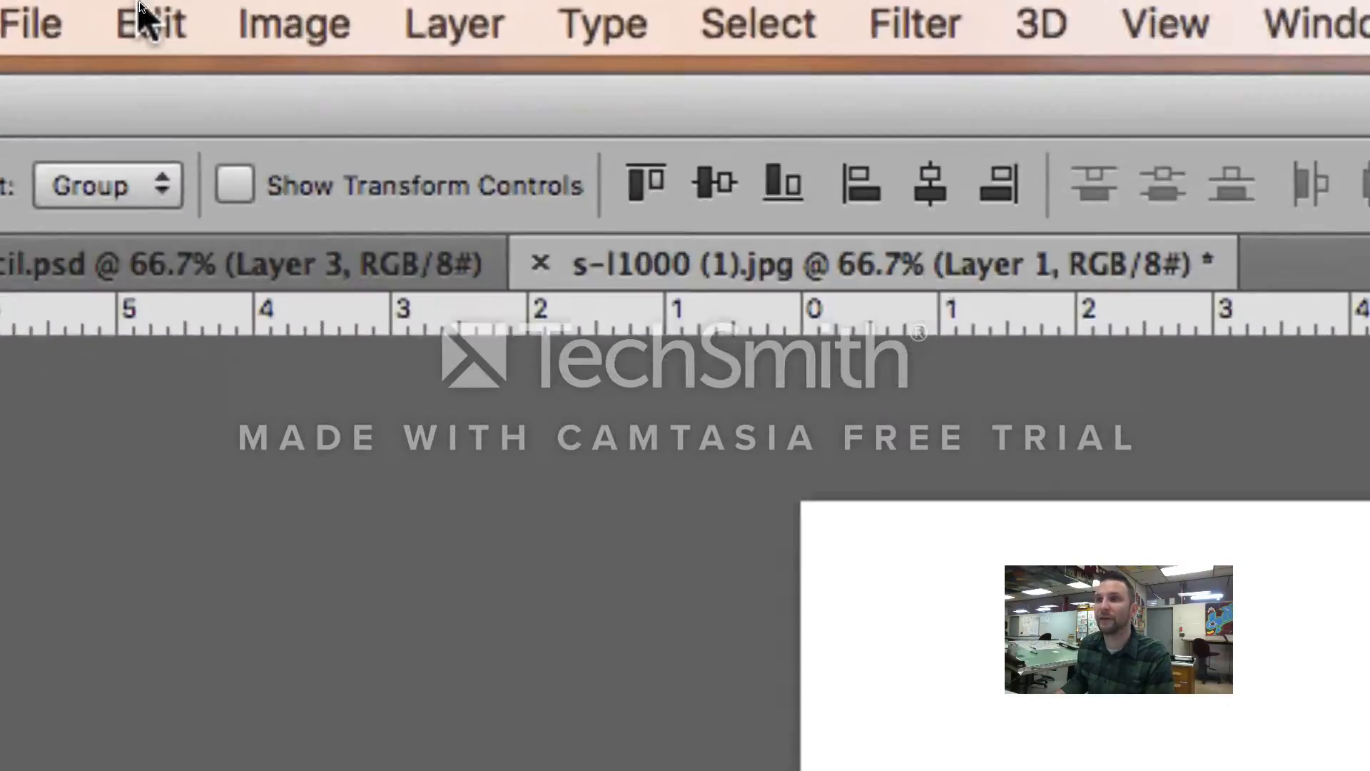
{"action": "left_click", "coordinate": [143, 8]}
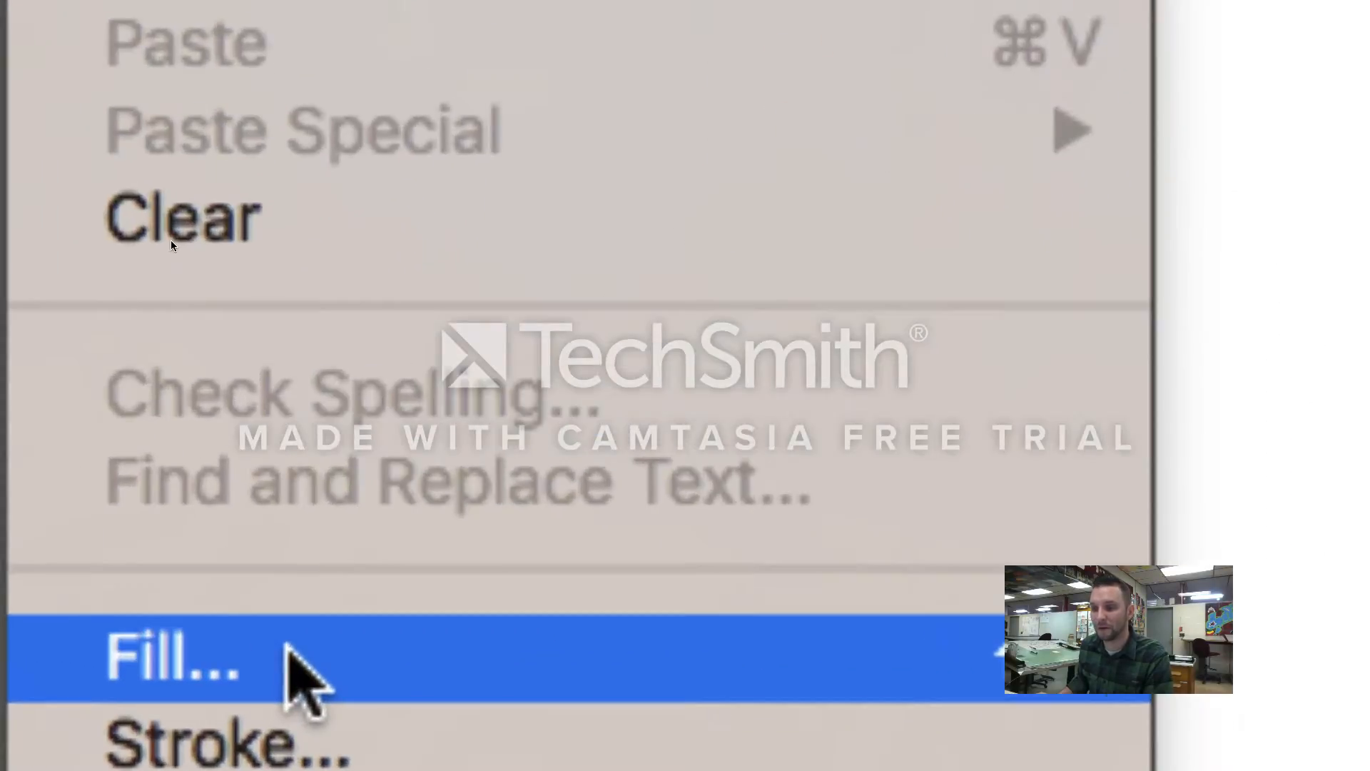
{"action": "left_click", "coordinate": [292, 724]}
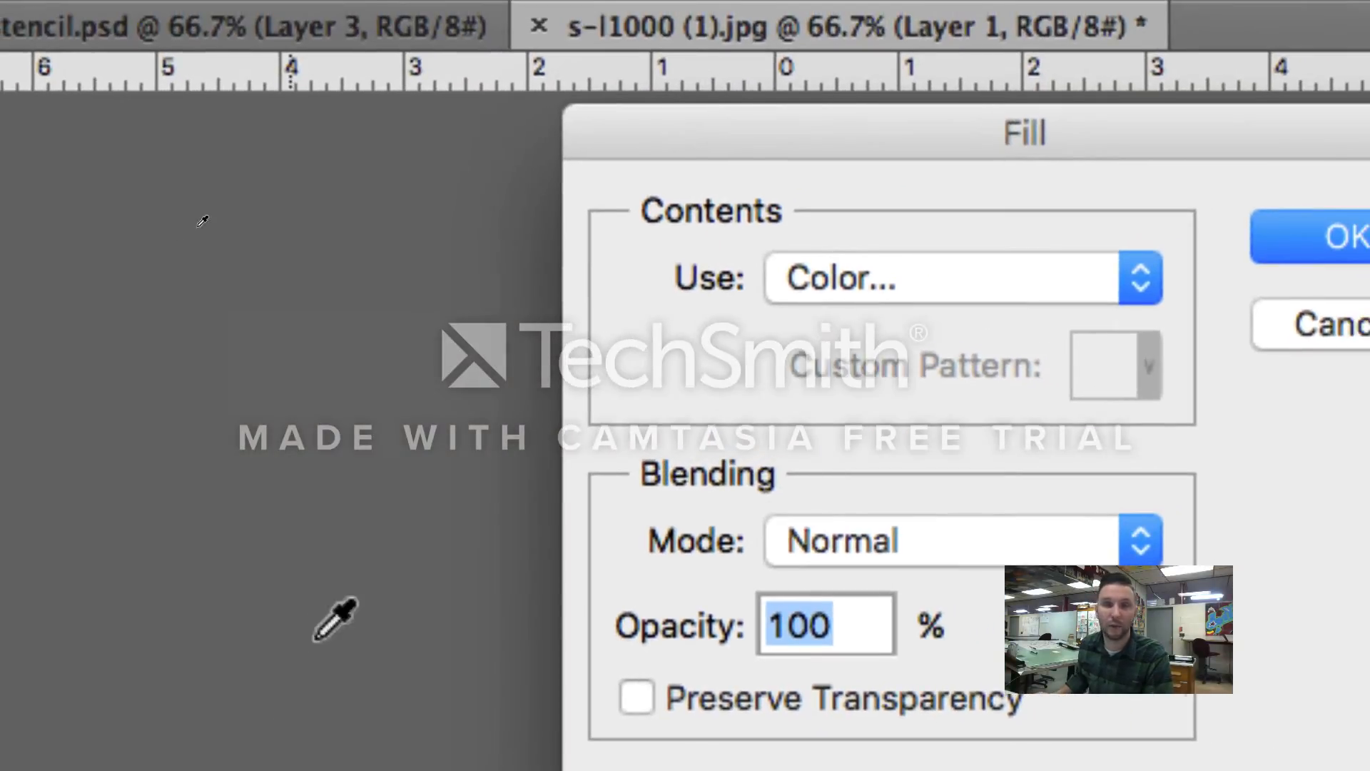
{"action": "left_click_drag", "start_coordinate": [994, 144], "coordinate": [521, 116]}
{"action": "left_click", "coordinate": [591, 257]}
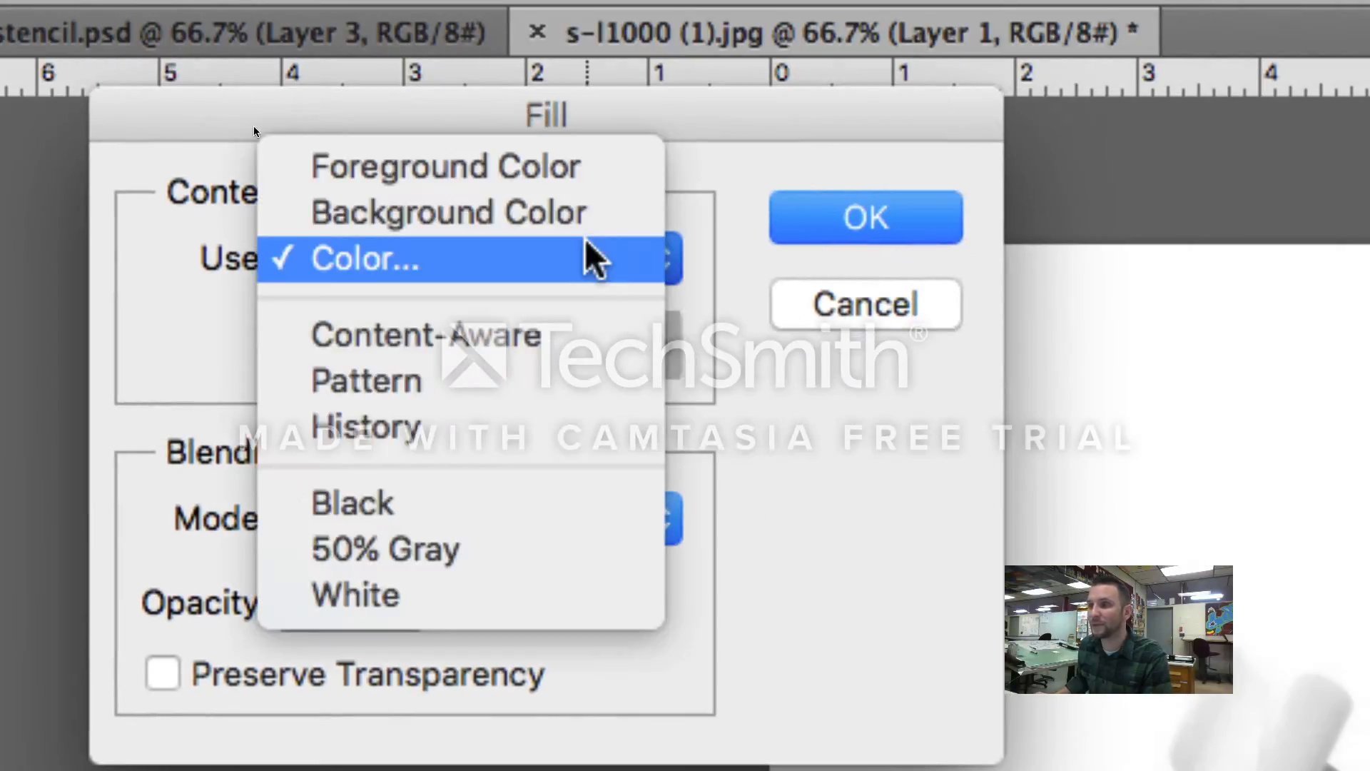
{"action": "left_click", "coordinate": [383, 257]}
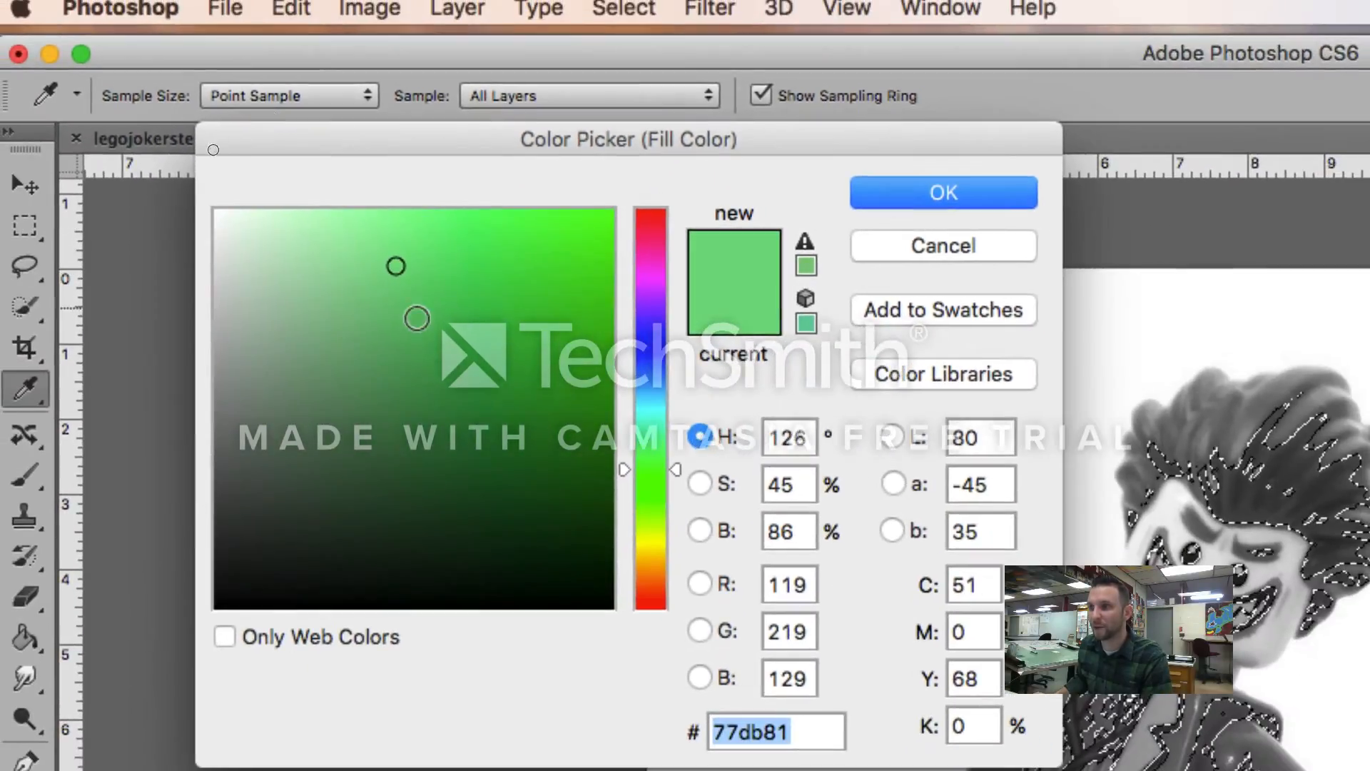
- Fill the selected shadows with purple 851a92 in Normal mode at 100% opacity, and deselect the area
{"action": "left_click", "coordinate": [654, 253]}
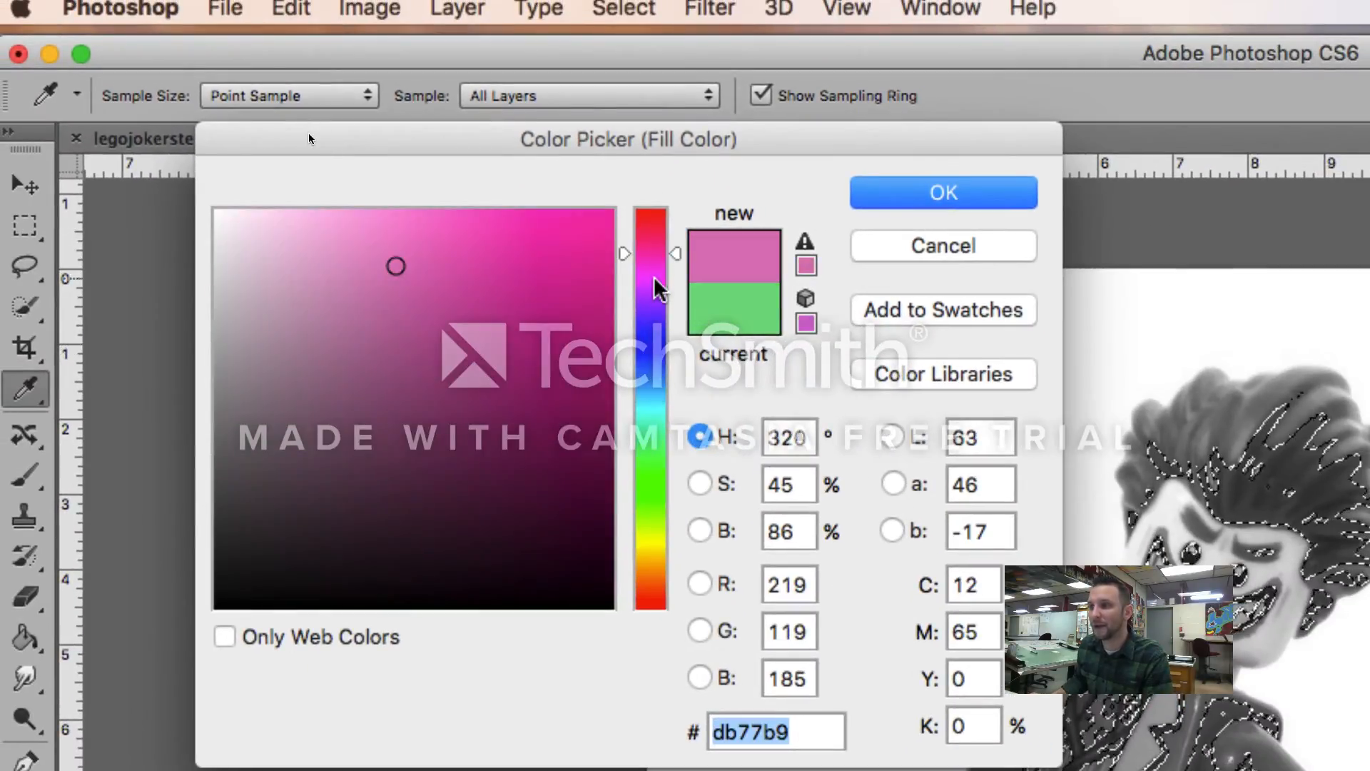
{"action": "left_click", "coordinate": [655, 282]}
{"action": "left_click", "coordinate": [599, 394]}
{"action": "left_click_drag", "start_coordinate": [597, 437], "coordinate": [571, 415]}
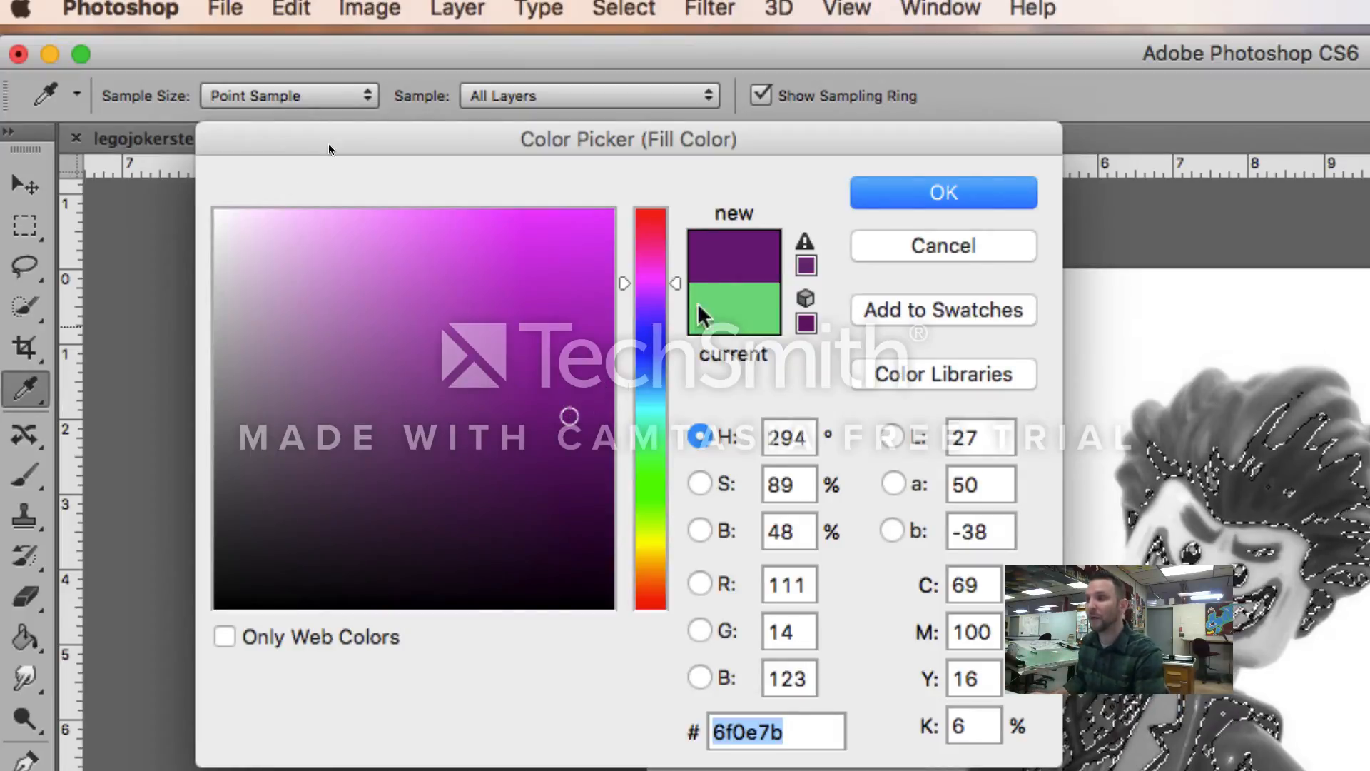
{"action": "left_click", "coordinate": [543, 381]}
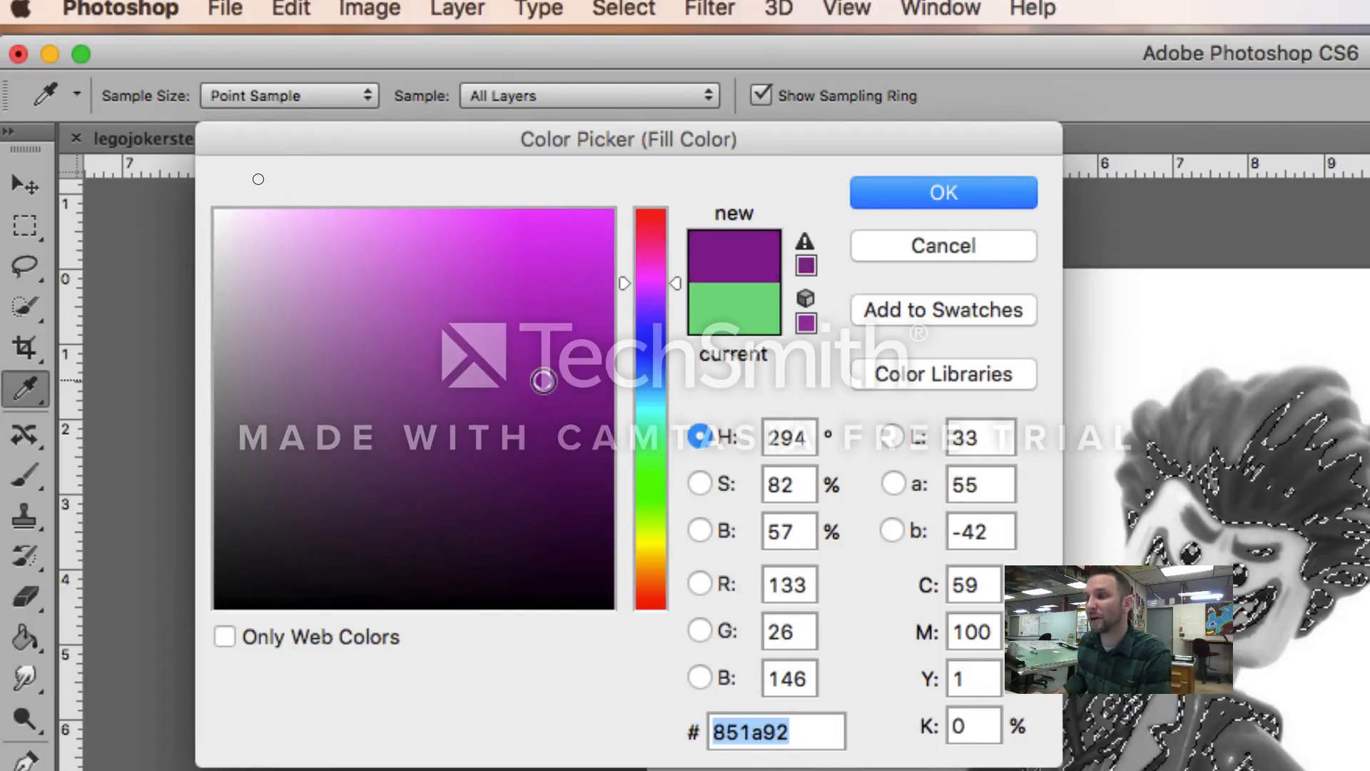
{"action": "left_click", "coordinate": [960, 180]}
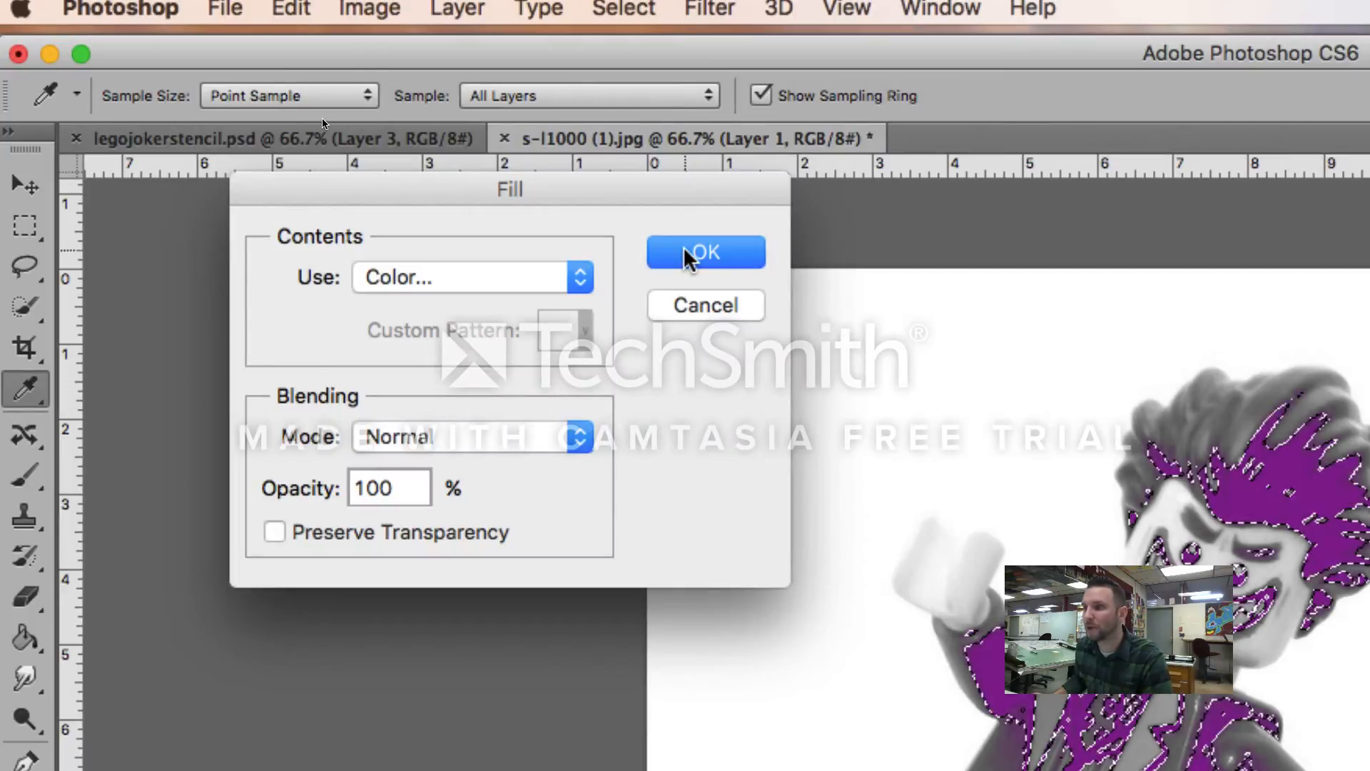
{"action": "left_click", "coordinate": [705, 253]}
{"action": "key", "text": "v"}
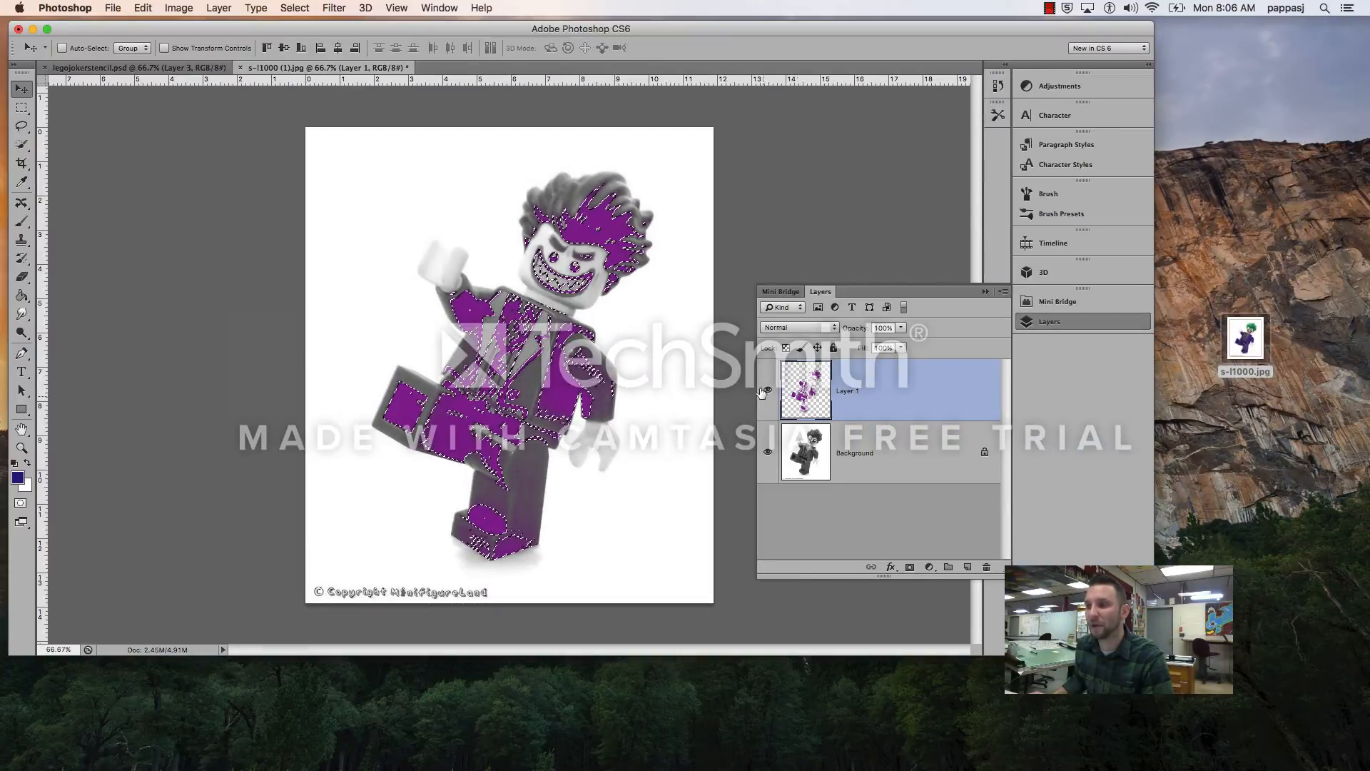
{"action": "key", "text": "super+d"}
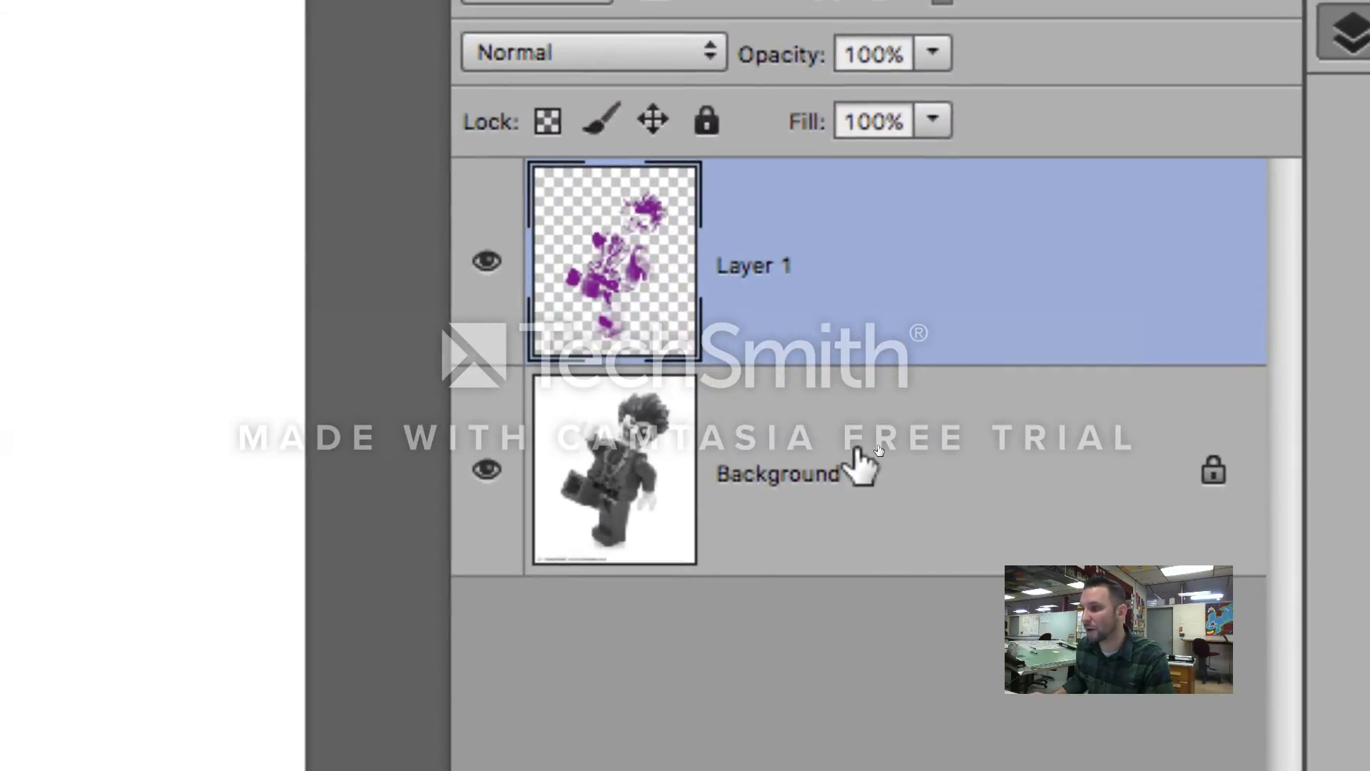
- Select the midtone areas of the Background layer using Color Range set to Midtones
{"action": "left_click", "coordinate": [872, 447]}
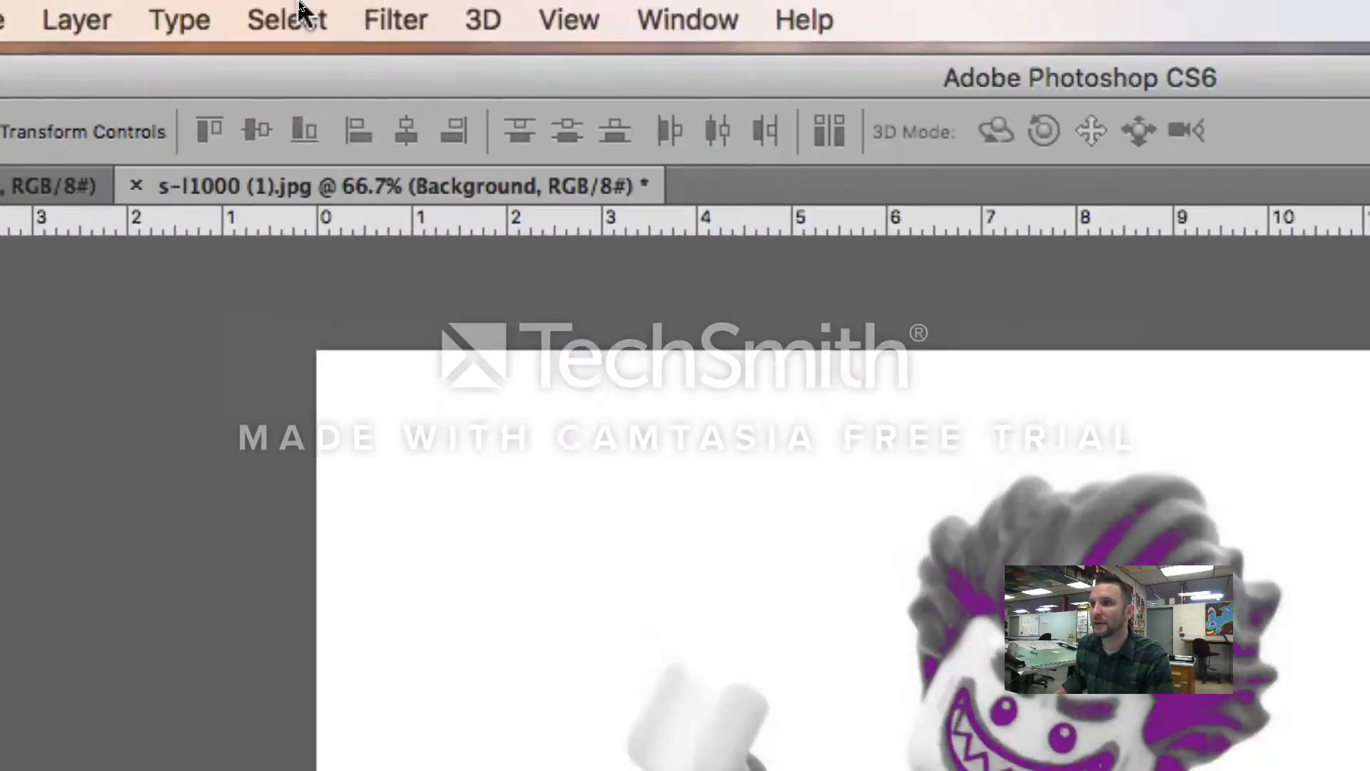
{"action": "left_click", "coordinate": [297, 8]}
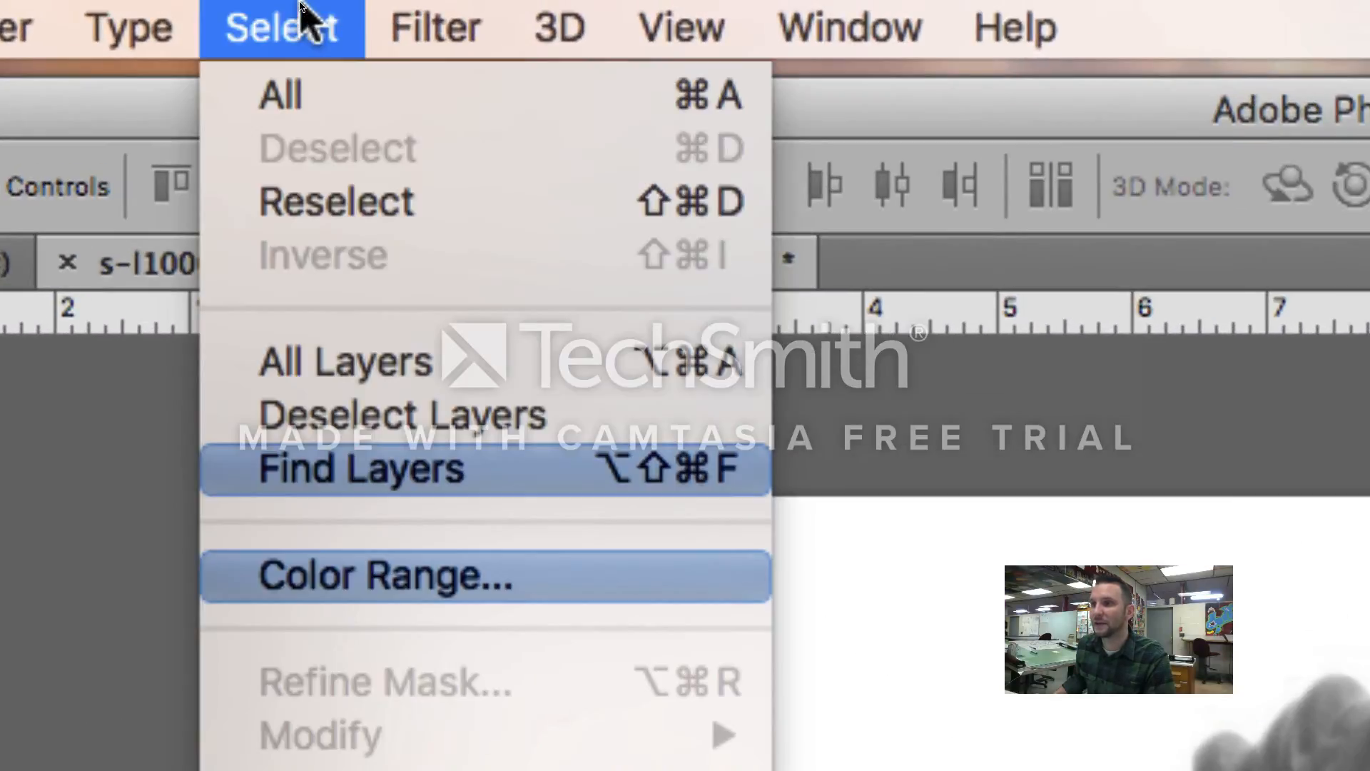
{"action": "left_click", "coordinate": [382, 569]}
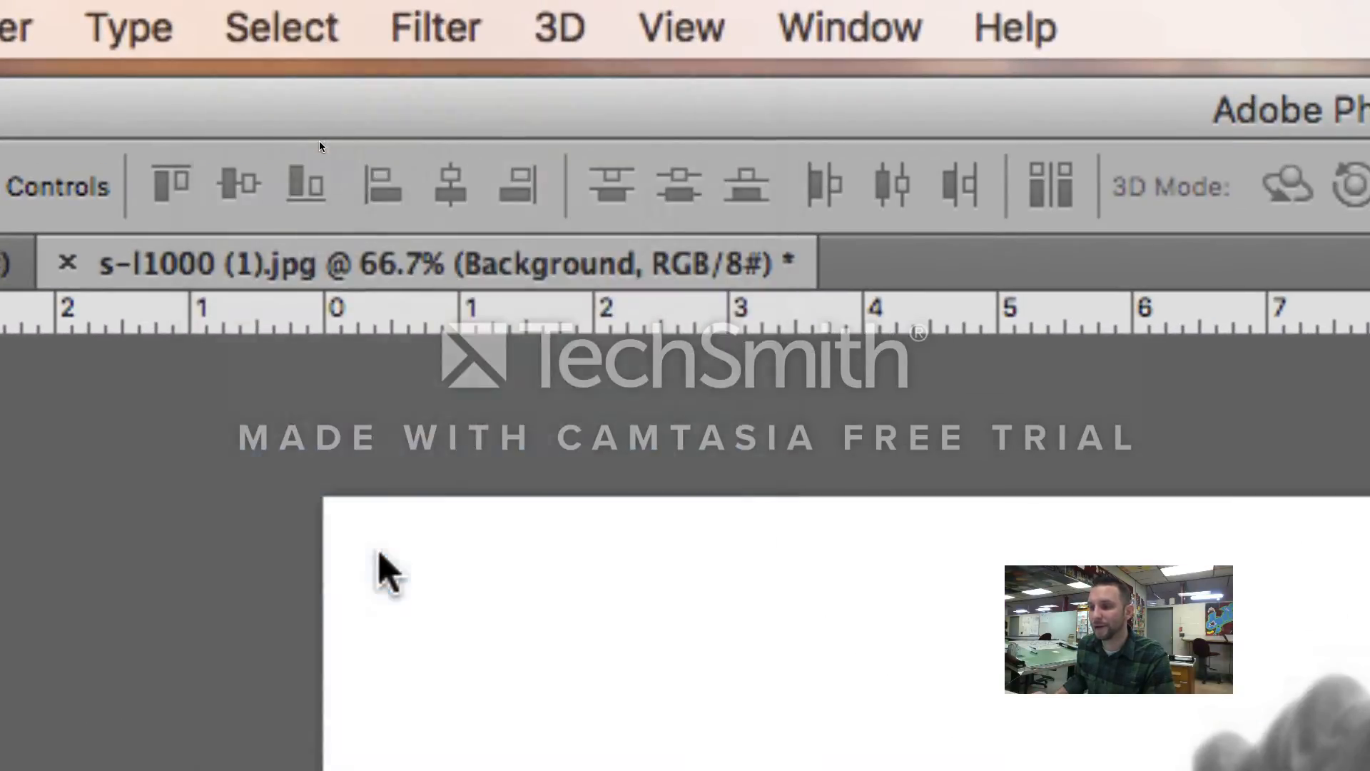
{"action": "left_click", "coordinate": [468, 178]}
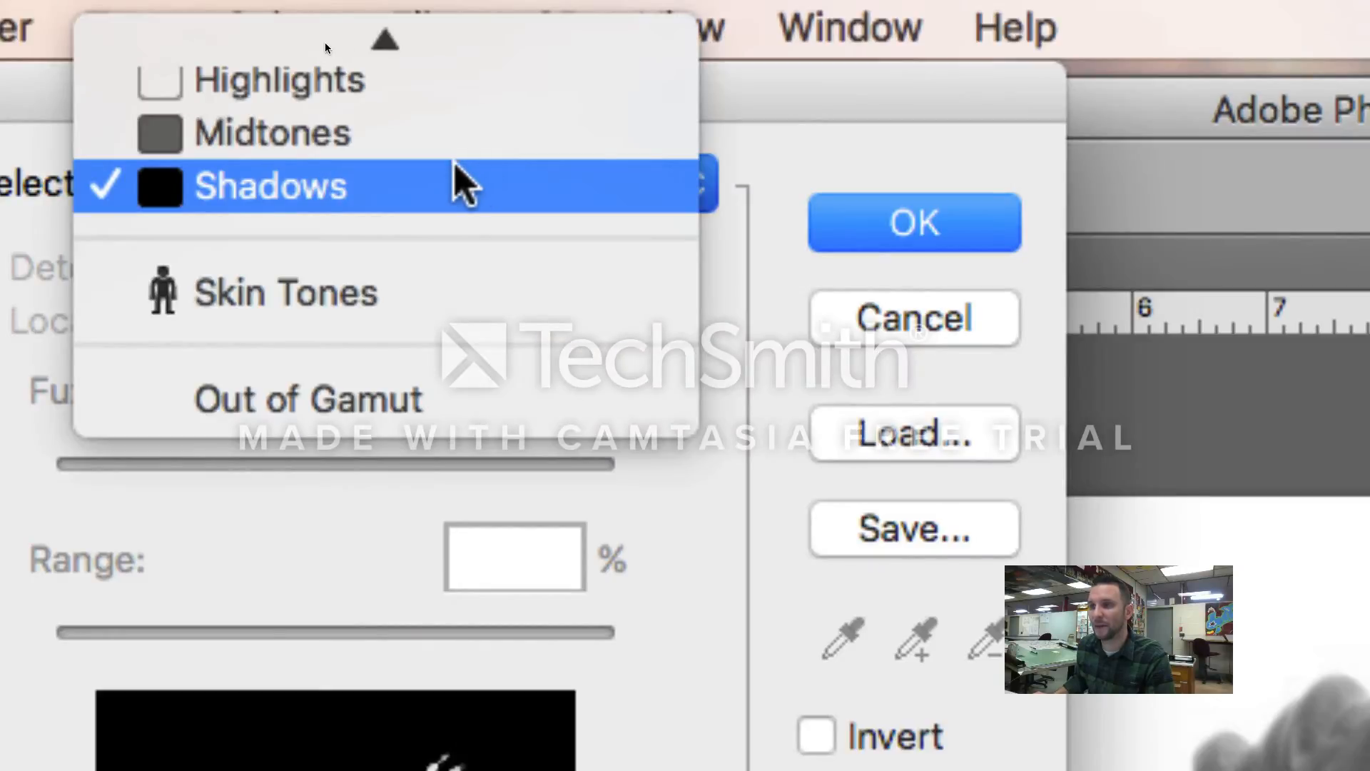
{"action": "left_click", "coordinate": [192, 150]}
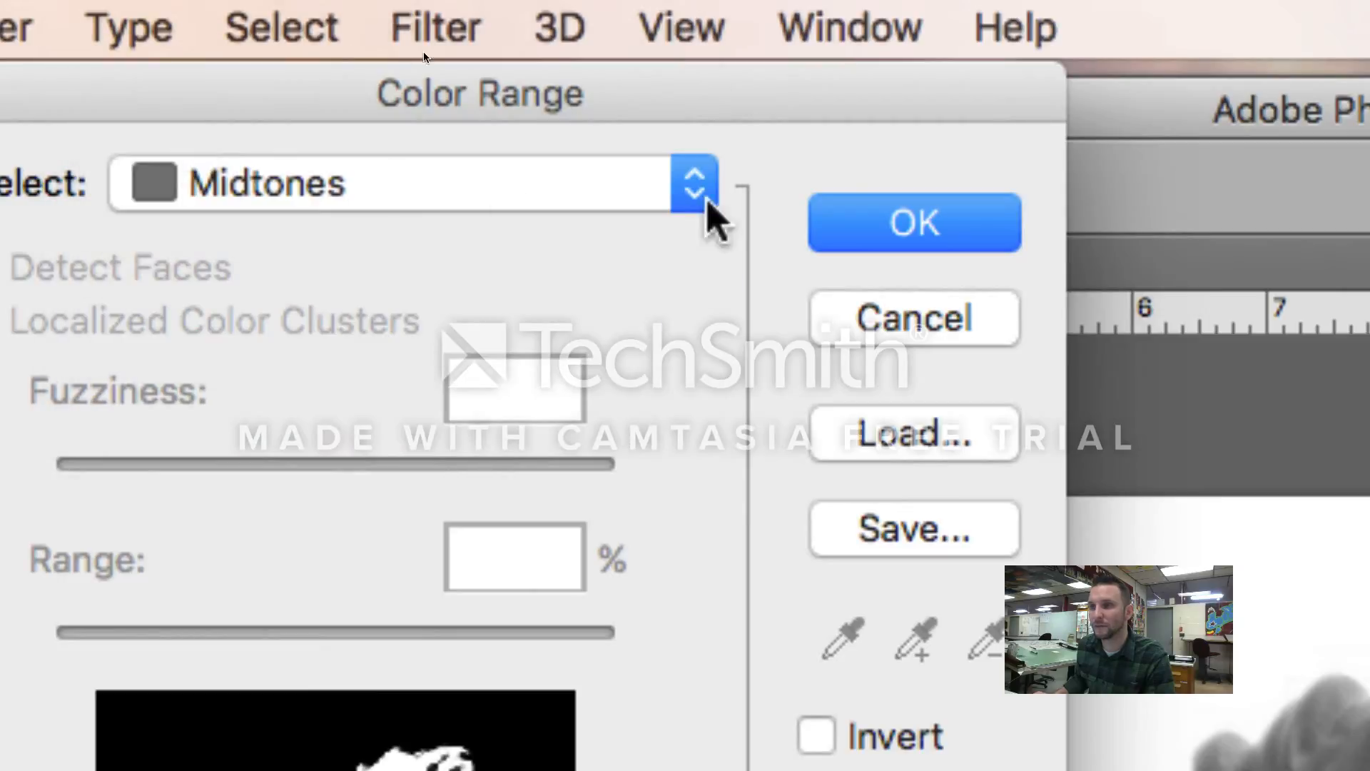
{"action": "left_click", "coordinate": [896, 218]}
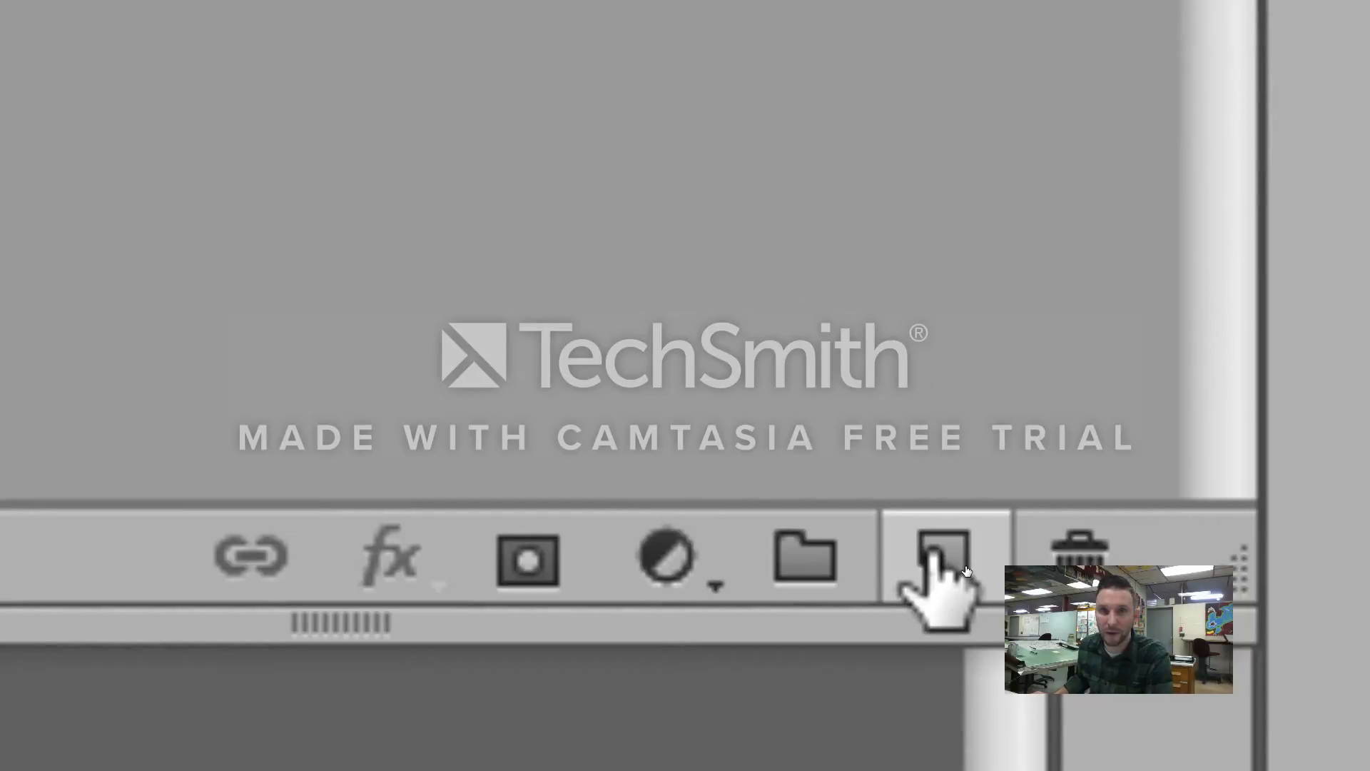
- Create a new layer for the midtones and start a Fill of the selection with a custom color as contents
{"action": "left_click", "coordinate": [961, 569]}
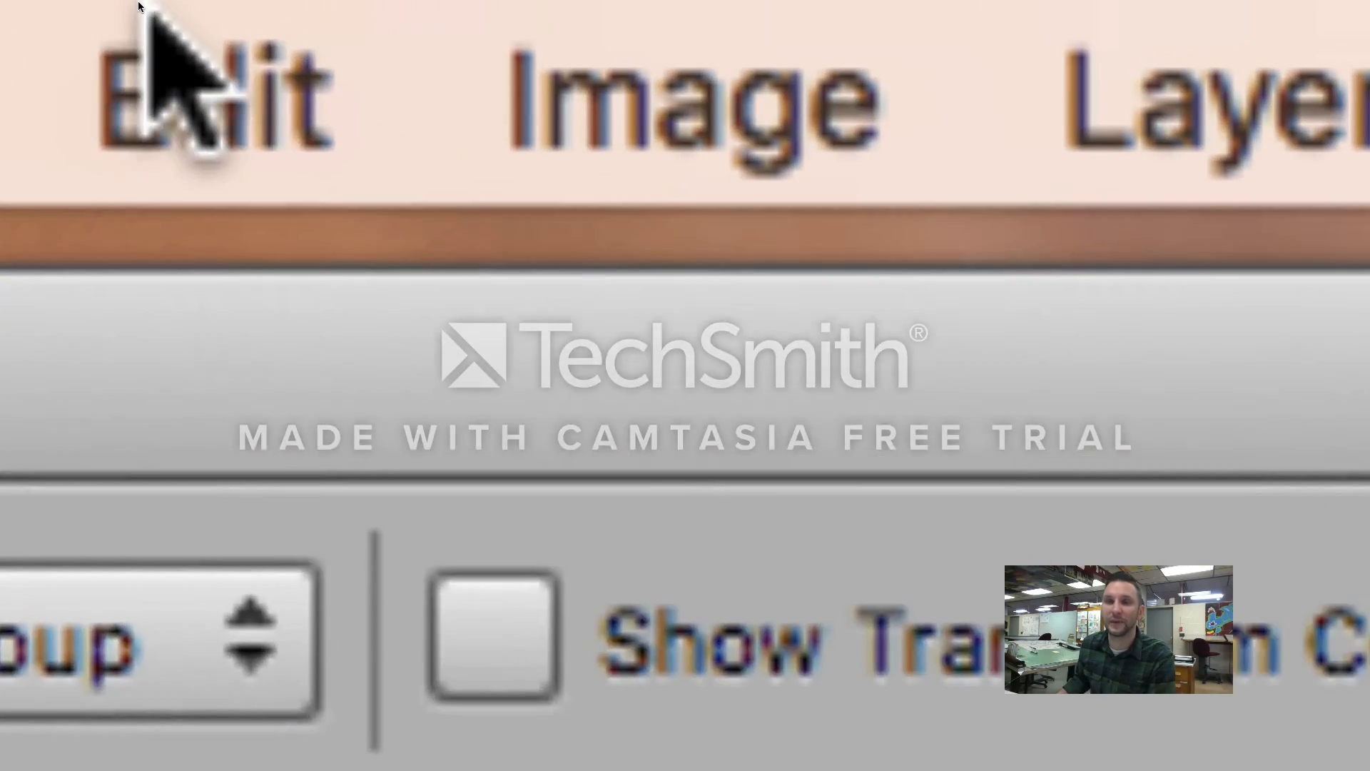
{"action": "left_click", "coordinate": [143, 12]}
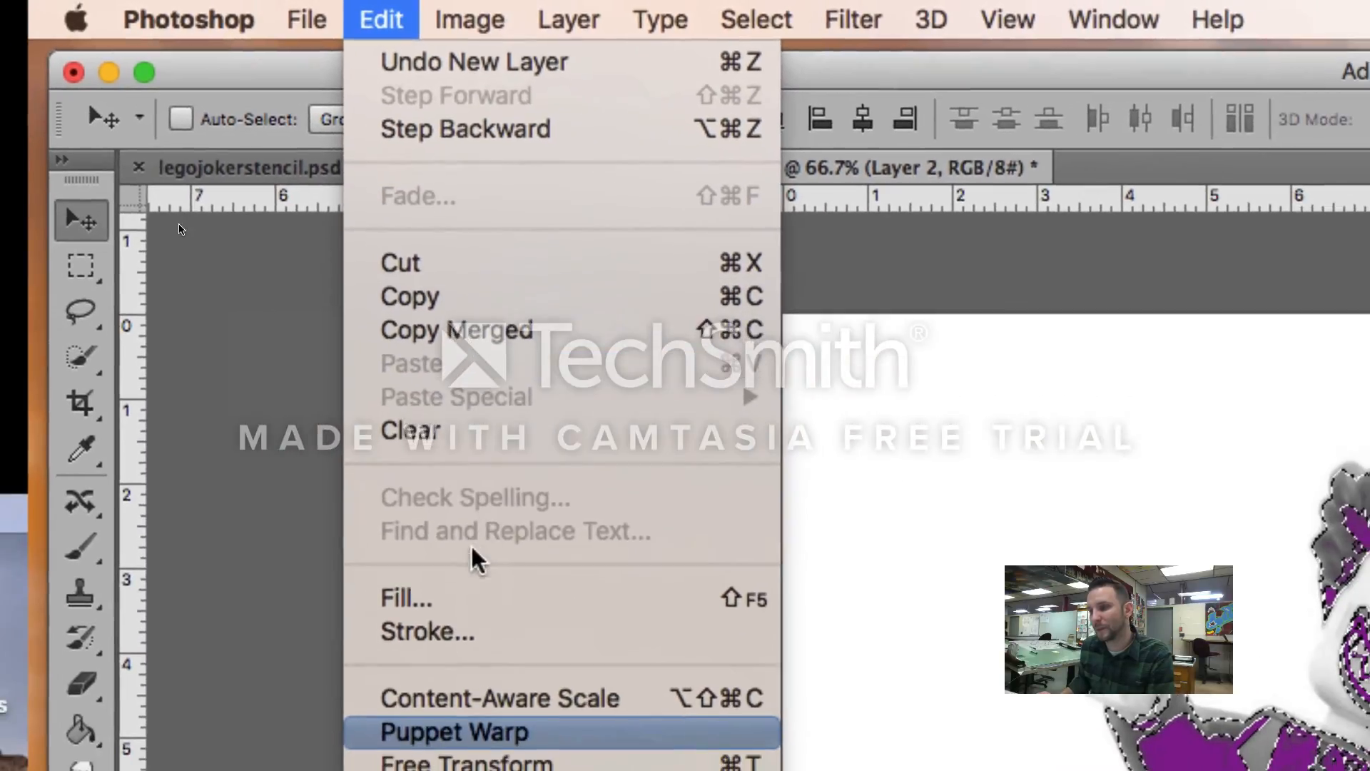
{"action": "left_click", "coordinate": [451, 770]}
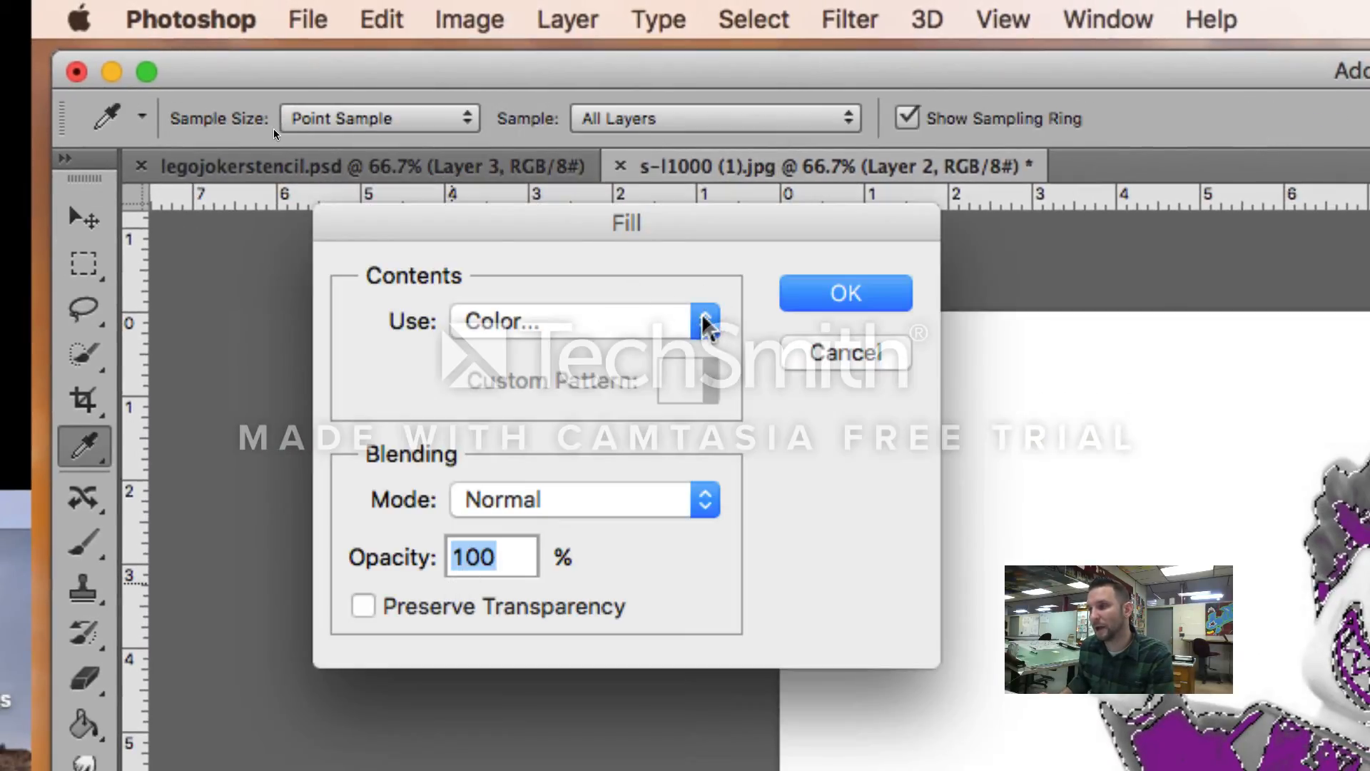
{"action": "left_click", "coordinate": [660, 328]}
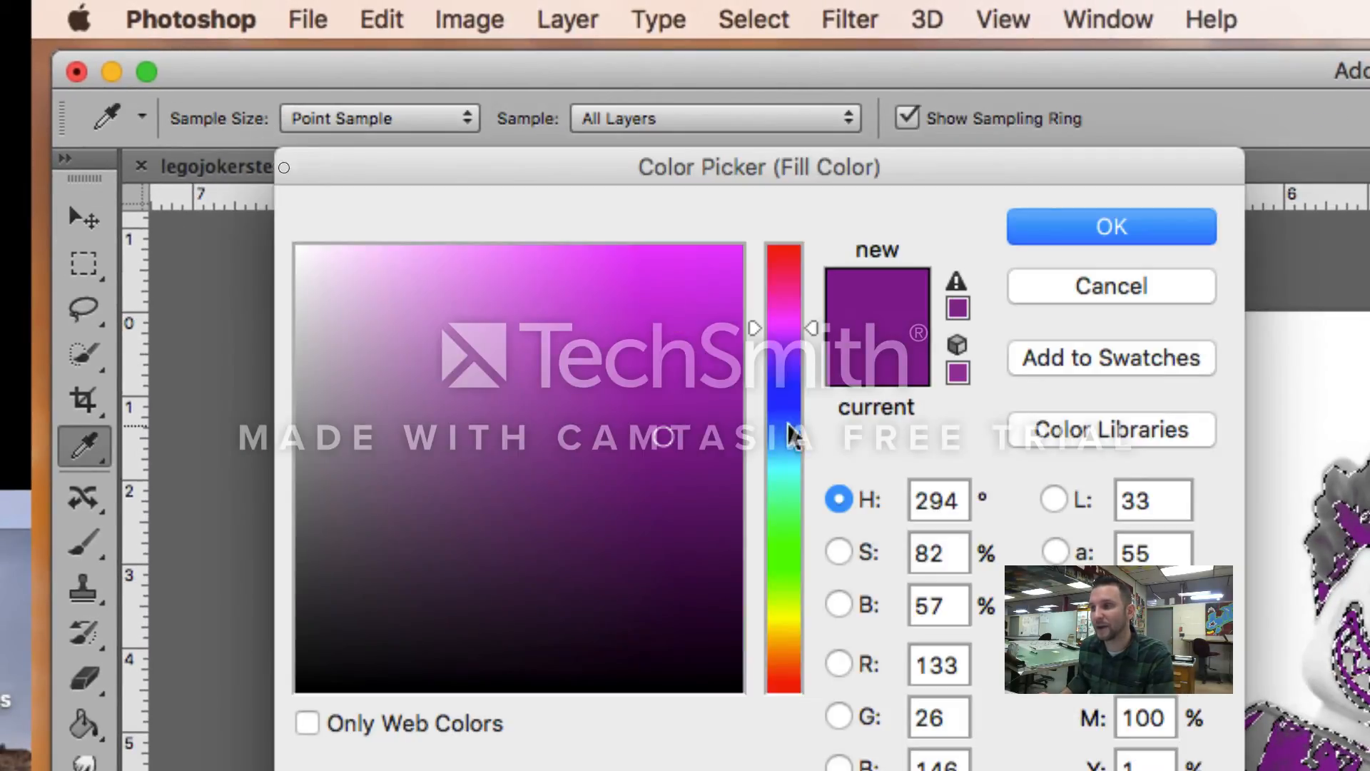
- Fill the selected midtones with light green 8fed6f in Normal mode at 100% opacity
{"action": "left_click", "coordinate": [787, 562]}
{"action": "left_click", "coordinate": [581, 307]}
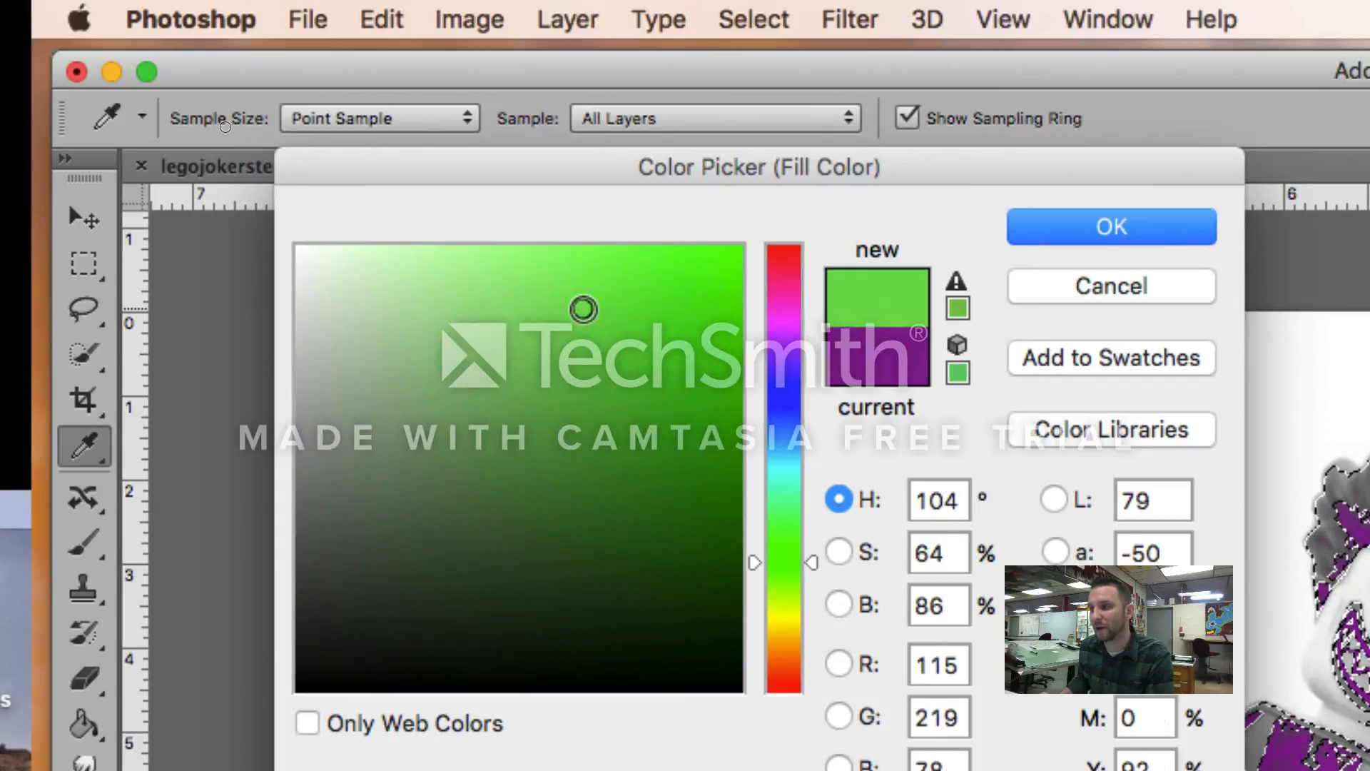
{"action": "left_click", "coordinate": [507, 357]}
{"action": "left_click", "coordinate": [480, 312]}
{"action": "left_click", "coordinate": [596, 300]}
{"action": "left_click", "coordinate": [533, 278]}
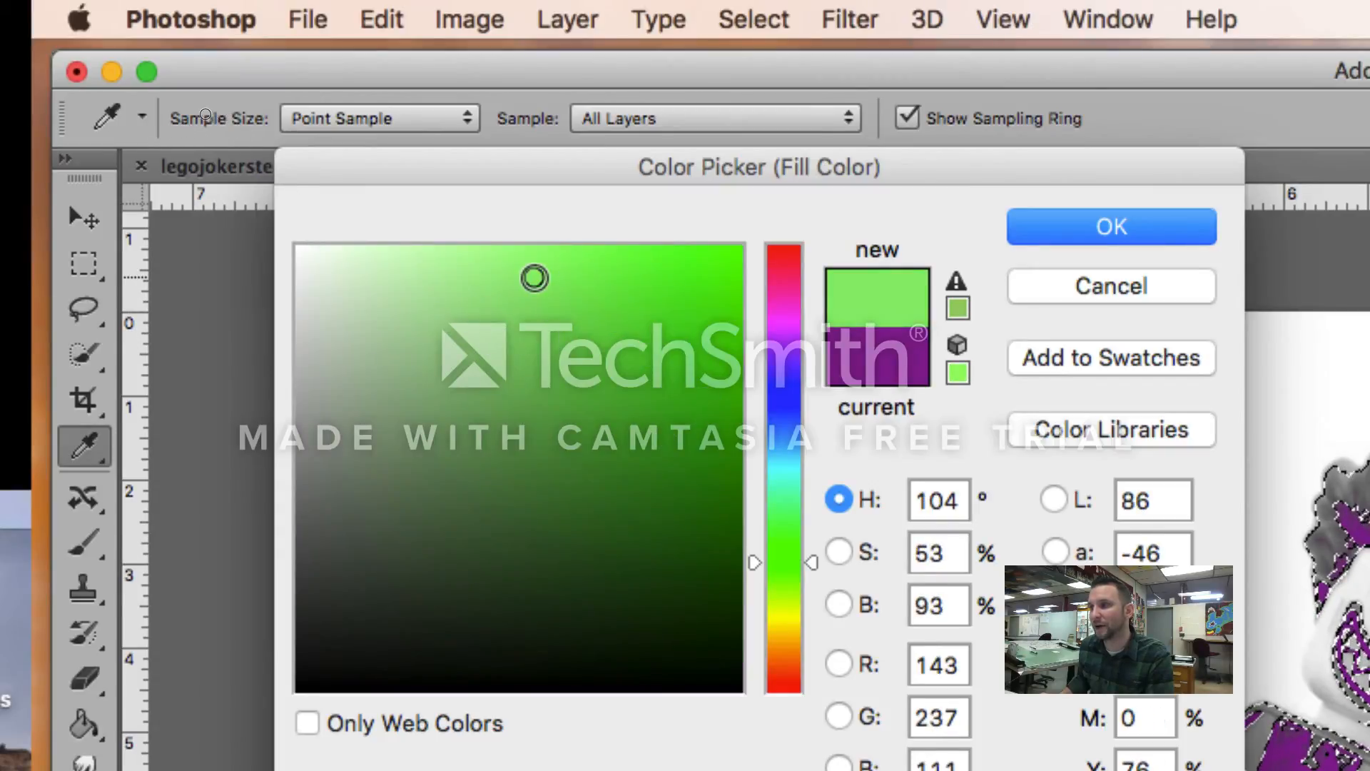
{"action": "left_click", "coordinate": [1133, 227]}
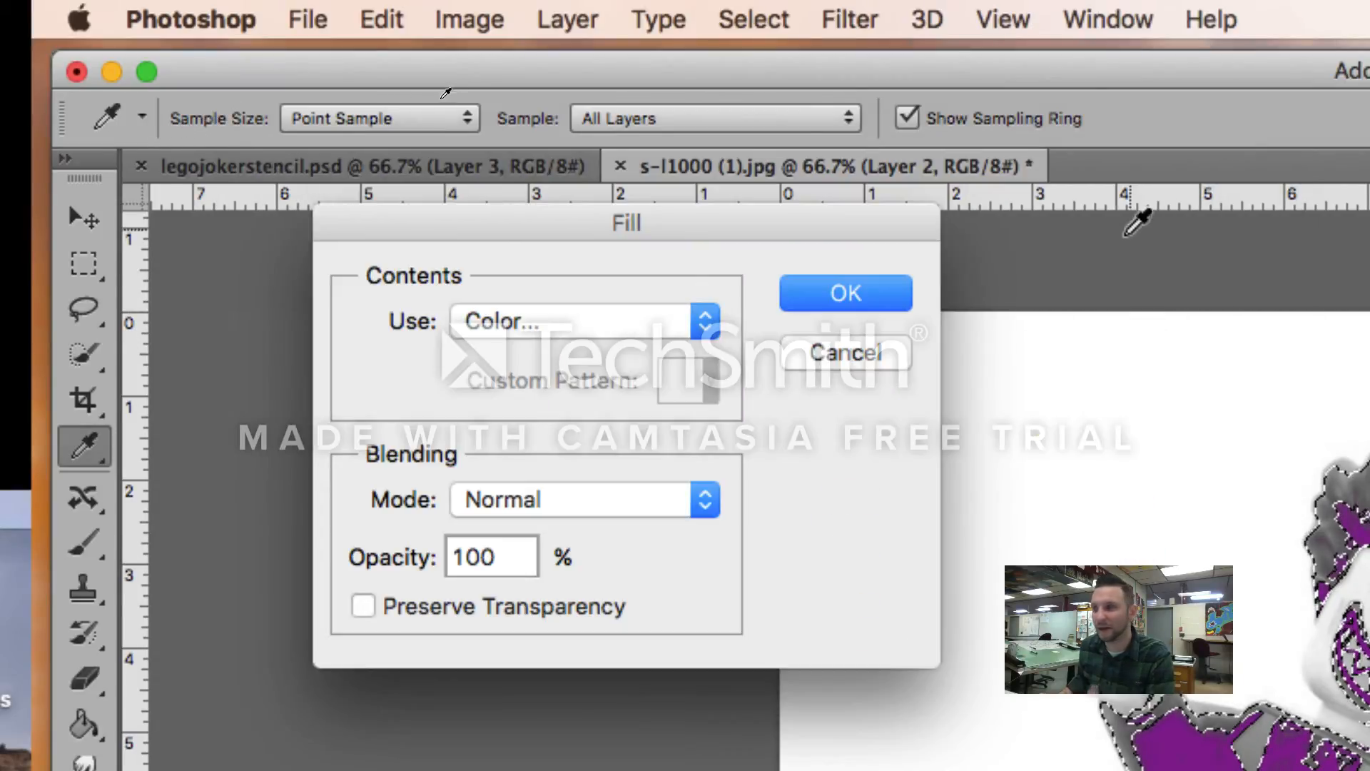
{"action": "left_click", "coordinate": [888, 294]}
{"action": "key", "text": "v"}
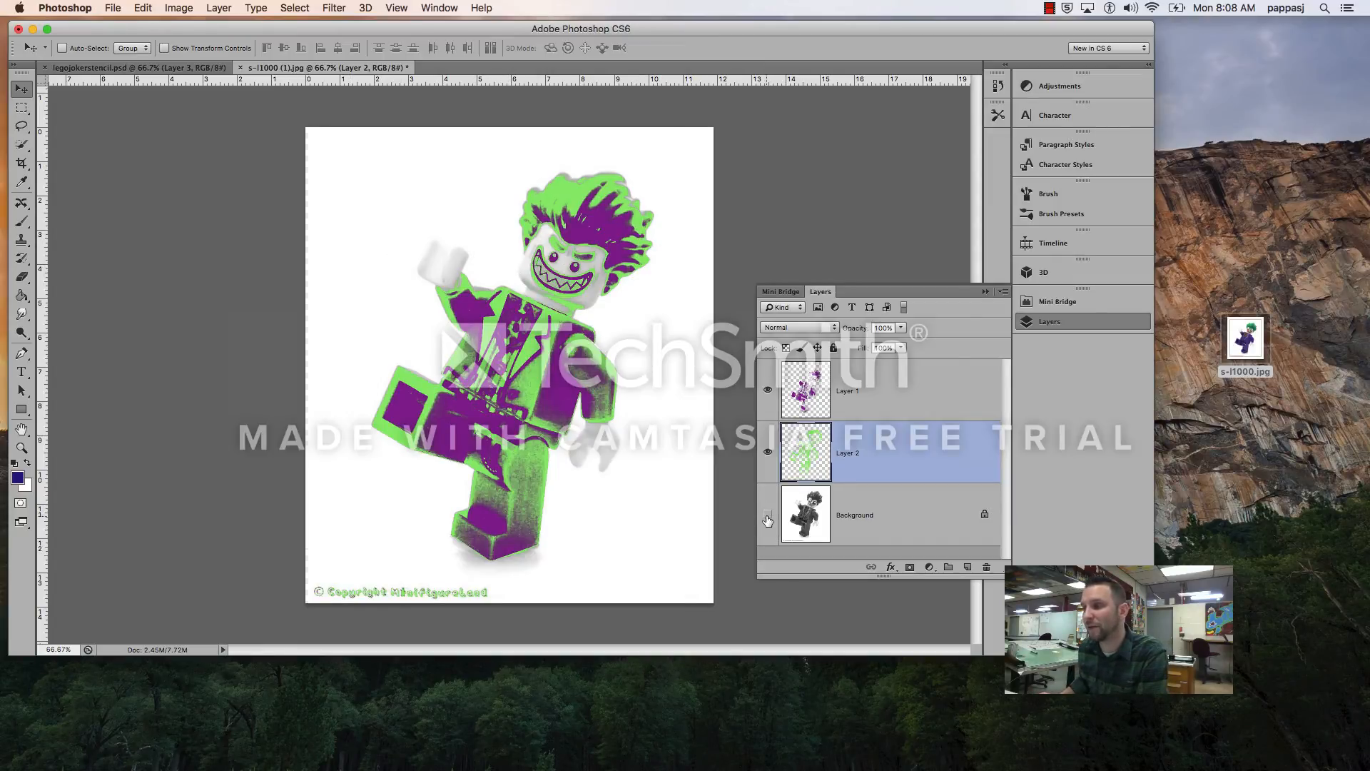
- Hide the Background layer and add a new empty layer directly beneath the green midtones layer
{"action": "left_click", "coordinate": [768, 517]}
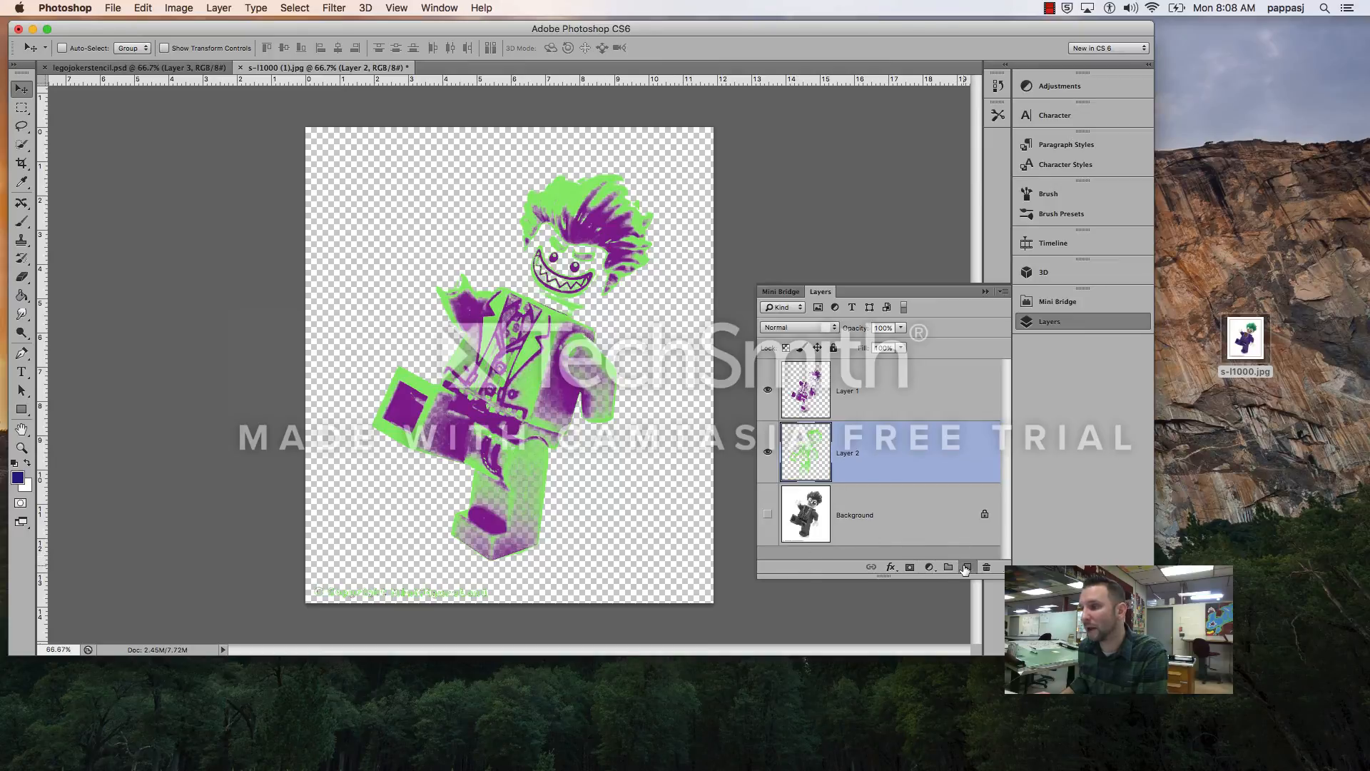
{"action": "left_click", "coordinate": [965, 568]}
{"action": "left_click_drag", "start_coordinate": [921, 453], "coordinate": [915, 548]}
- Try to fill the new empty layer with the previously used green at 100% opacity, and undo that fill
{"action": "left_click", "coordinate": [145, 8]}
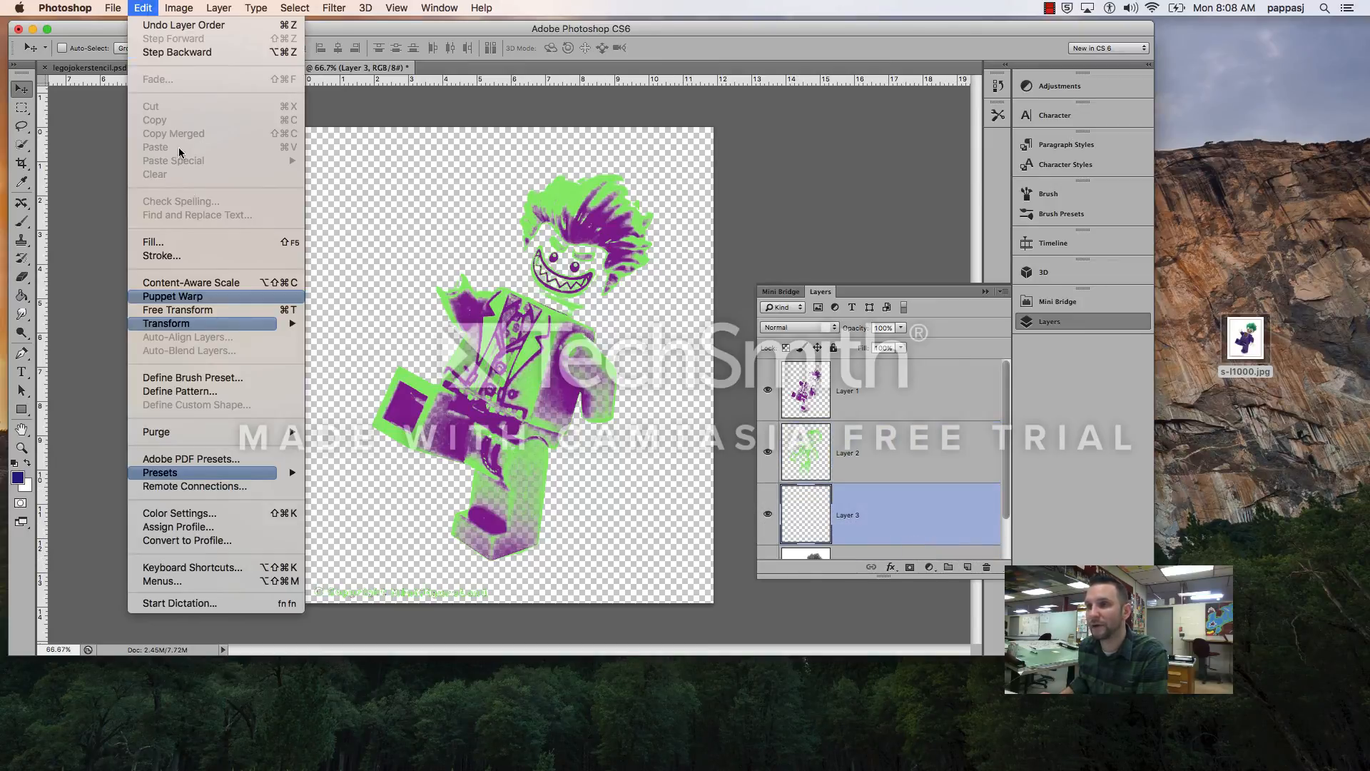
{"action": "left_click", "coordinate": [196, 237]}
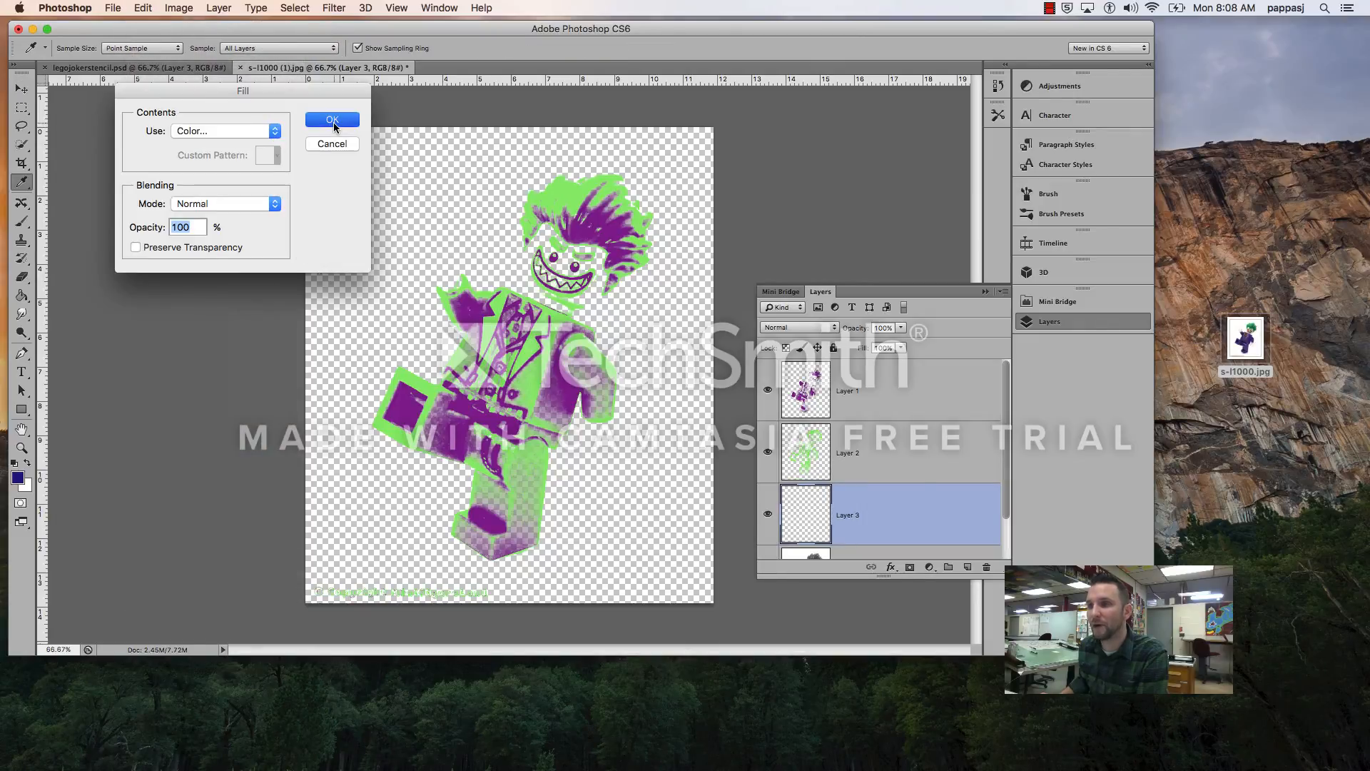
{"action": "left_click", "coordinate": [333, 121]}
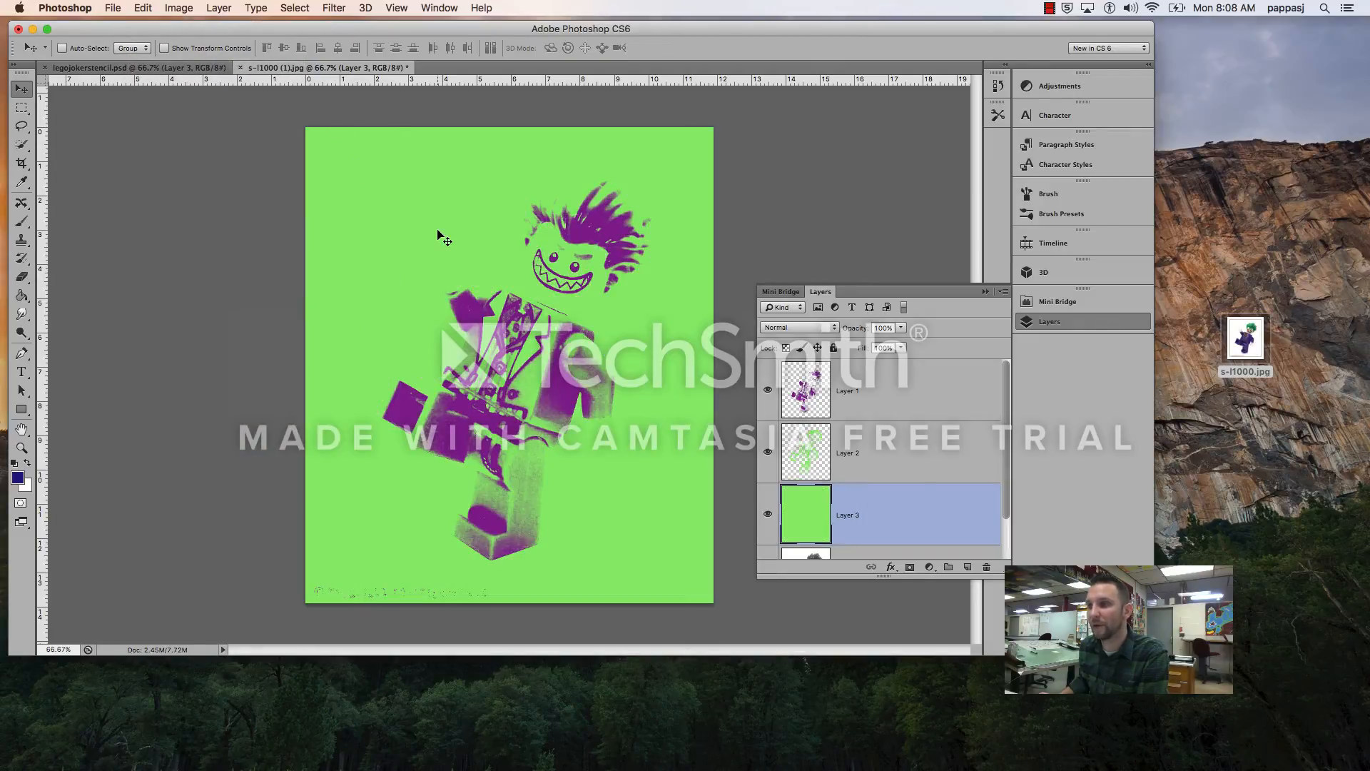
{"action": "key", "text": "super+z"}
- Fill the empty layer beneath the midtones with yellow f6d80c in Normal mode at 100% opacity
{"action": "left_click", "coordinate": [145, 8]}
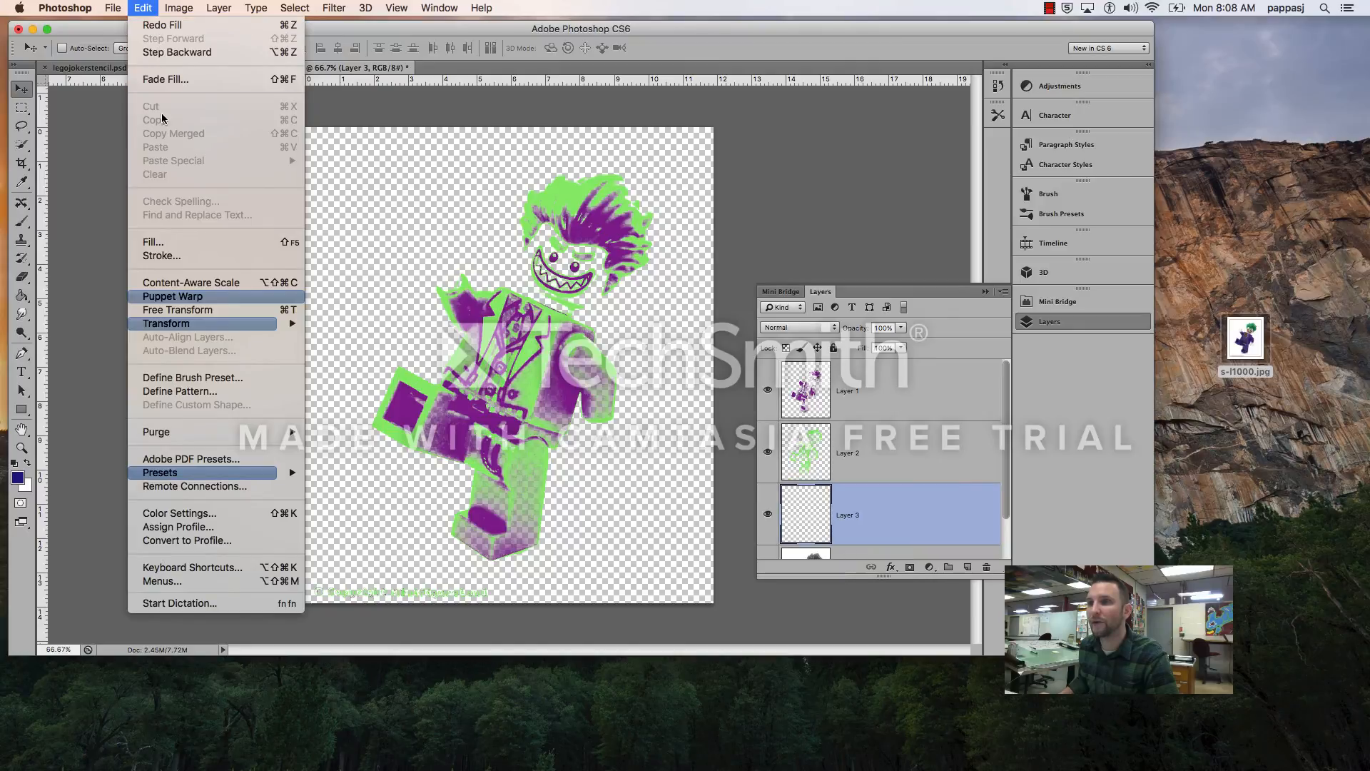
{"action": "left_click", "coordinate": [164, 241]}
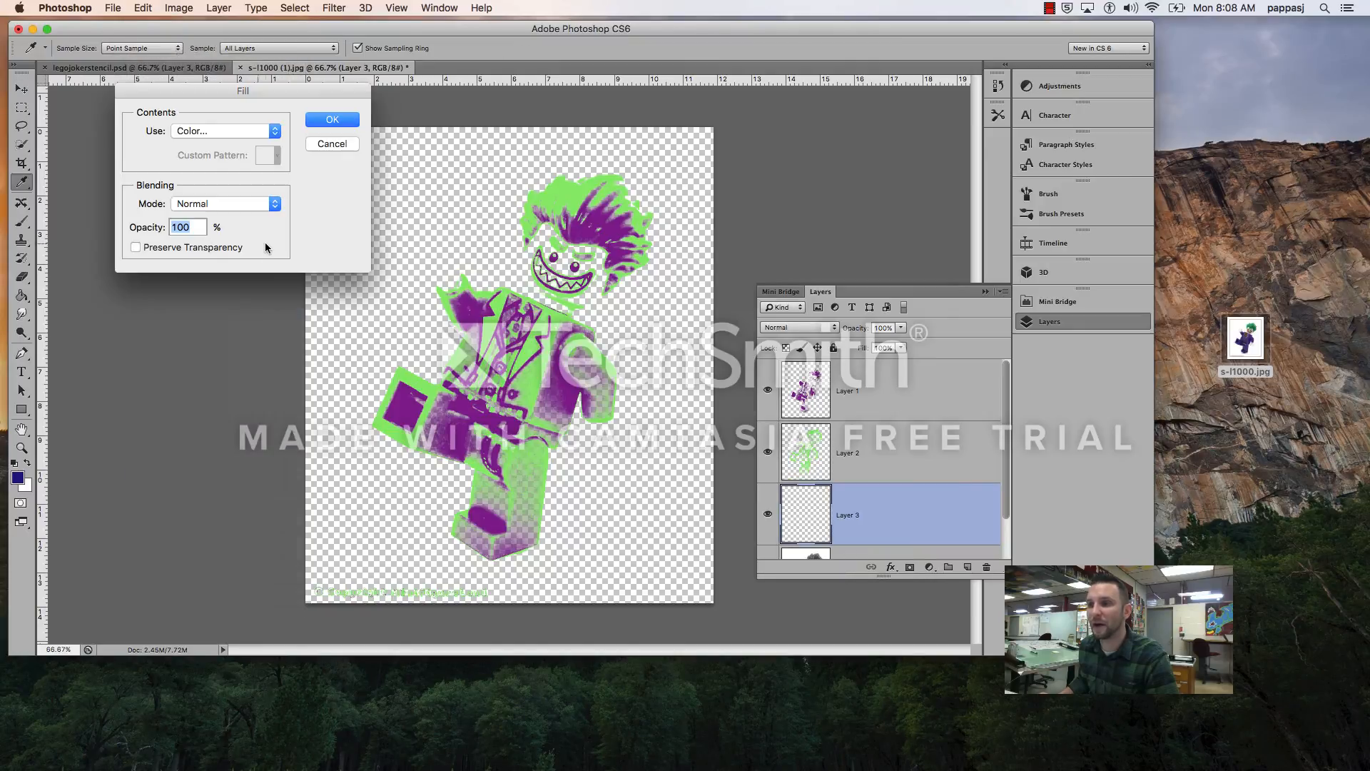
{"action": "left_click", "coordinate": [264, 131]}
{"action": "left_click", "coordinate": [221, 132]}
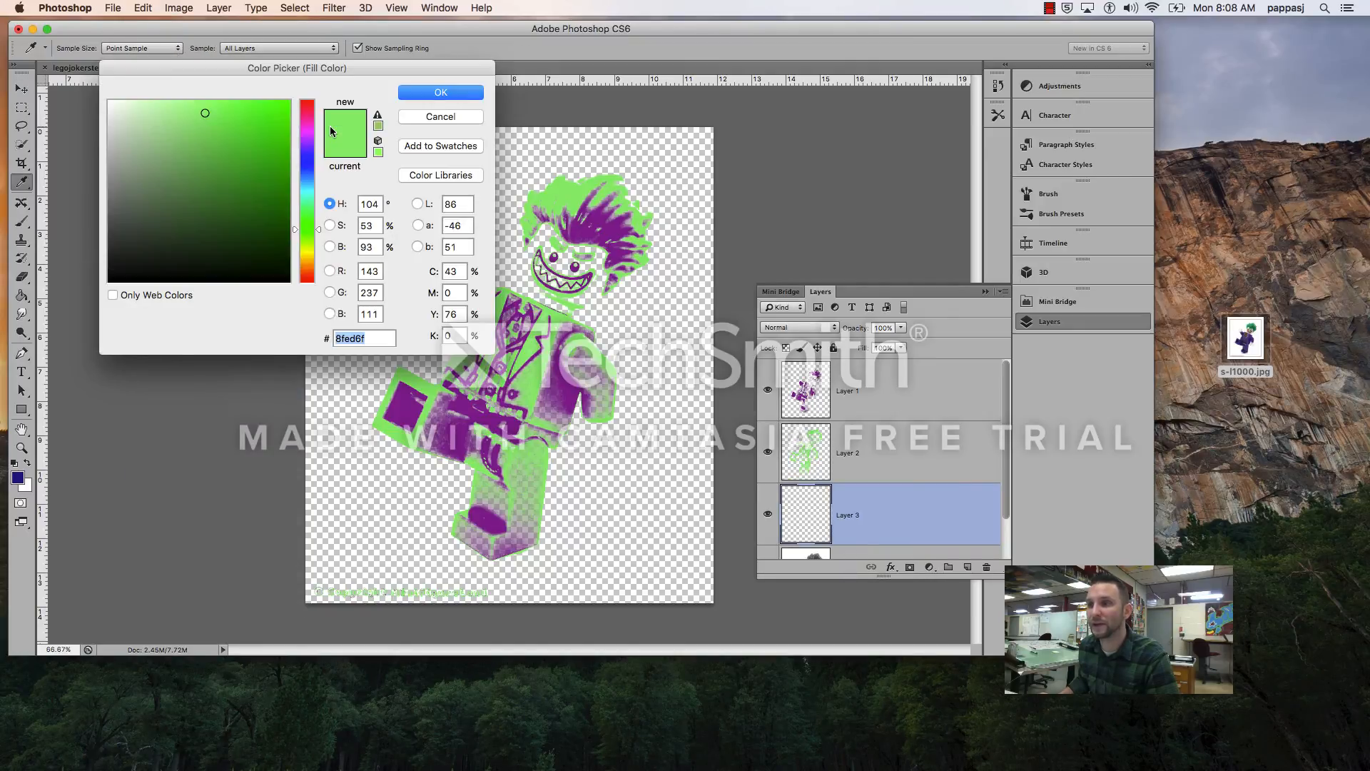
{"action": "left_click", "coordinate": [310, 247]}
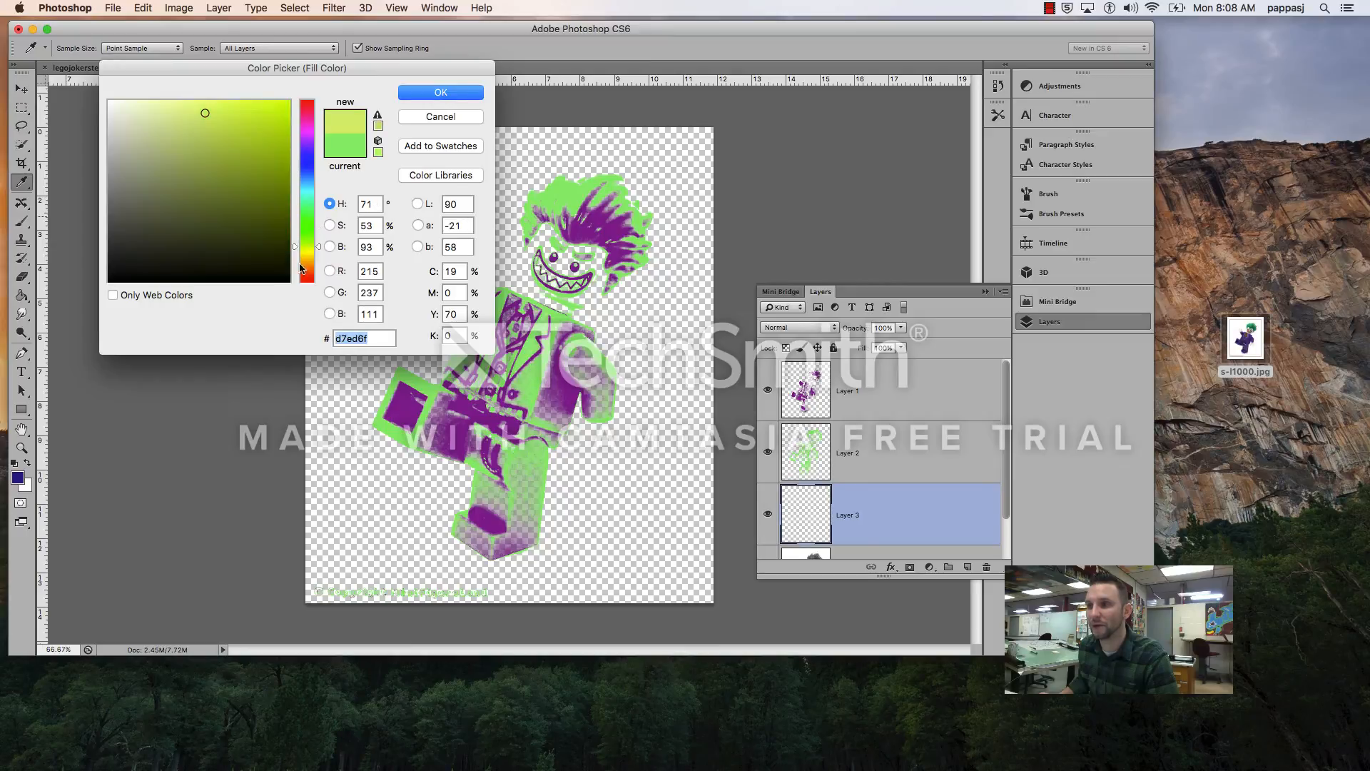
{"action": "left_click", "coordinate": [309, 255]}
{"action": "left_click", "coordinate": [282, 107]}
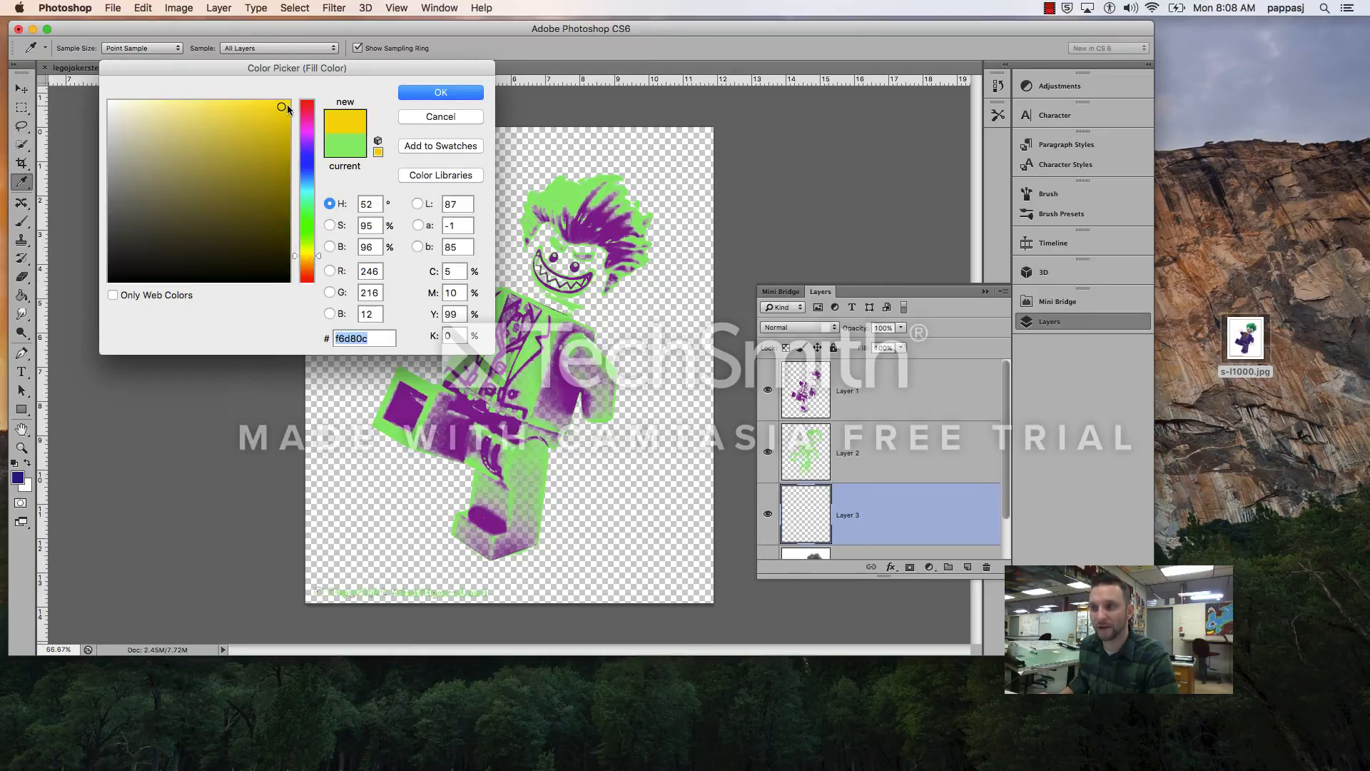
{"action": "left_click", "coordinate": [423, 94]}
{"action": "left_click", "coordinate": [342, 121]}
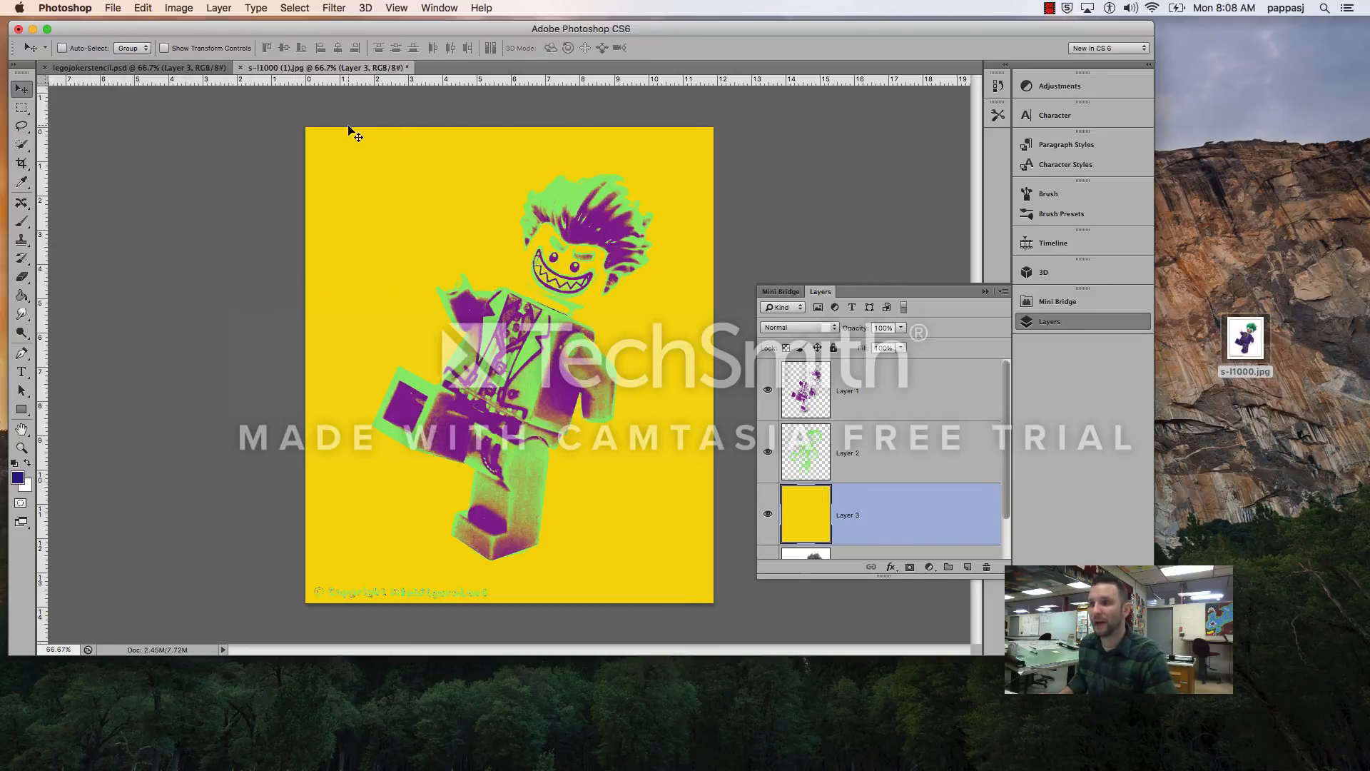